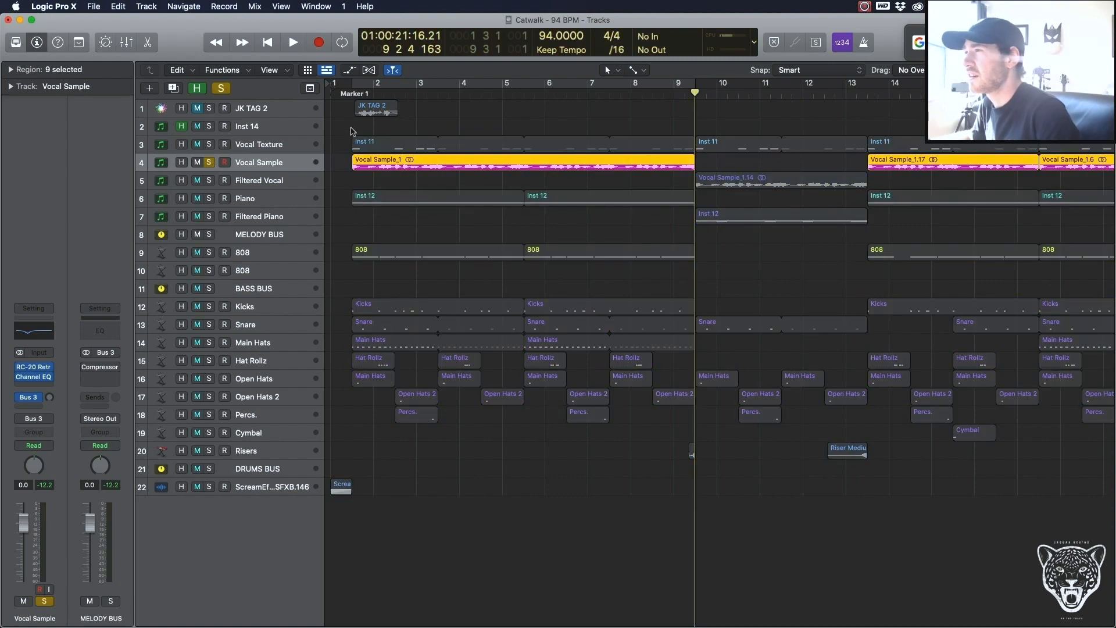
Step: Turn on cycle mode and play the soloed Vocal Sample track over the looped section
key("c")
key("space")
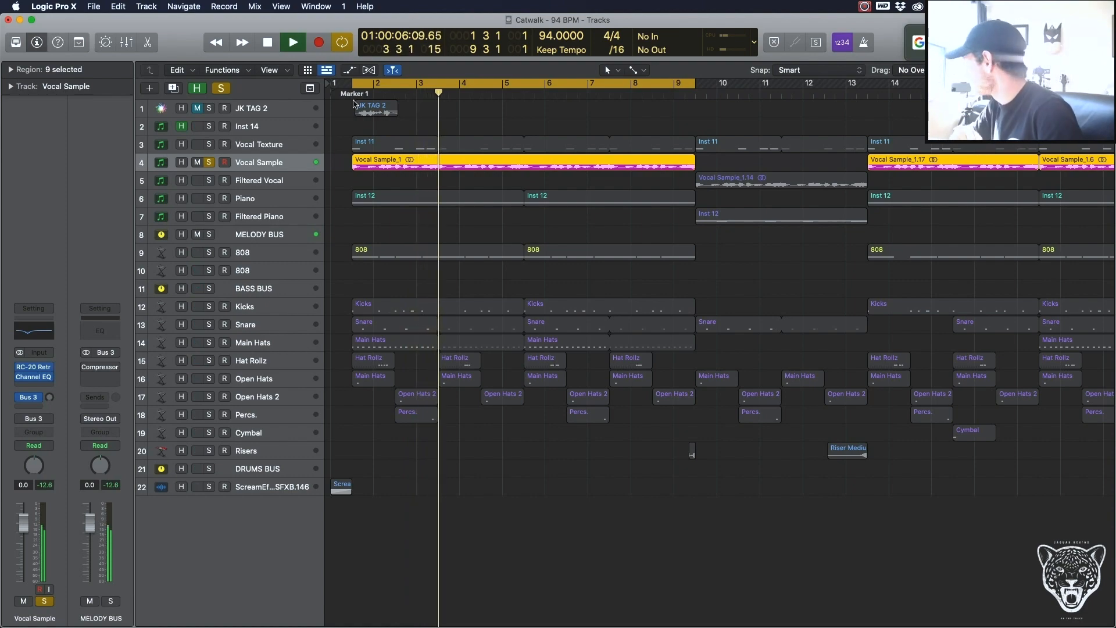
Step: Open the Kontakt instrument on the Inst 14 track and examine Exhale's controls, tuning and the Nice Male Ahs preset in its preset list
left_click(274, 131)
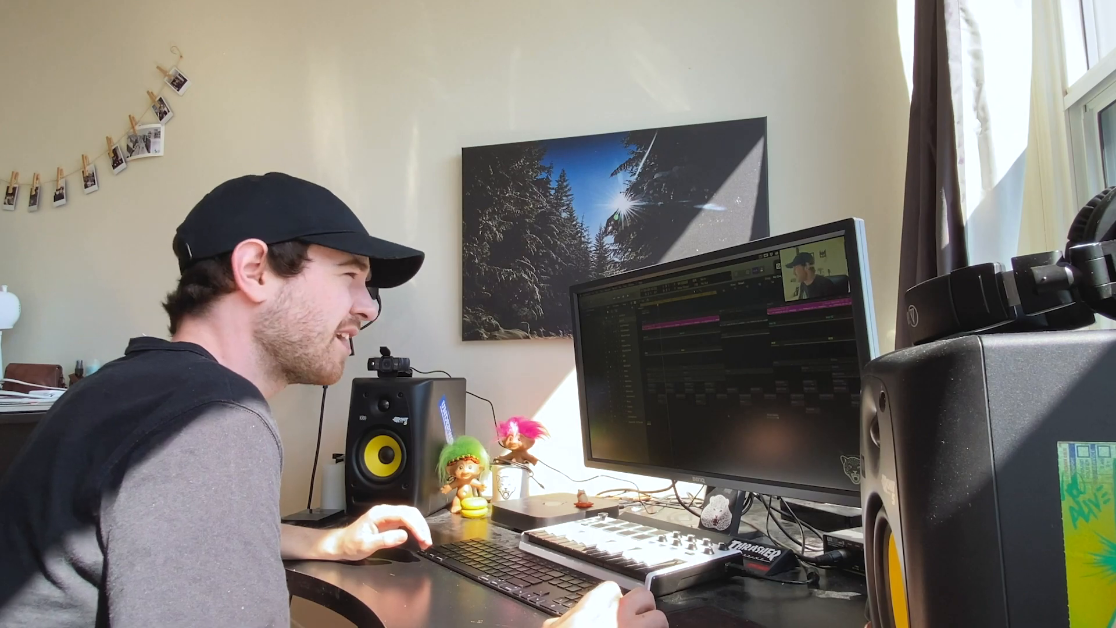
left_click(35, 369)
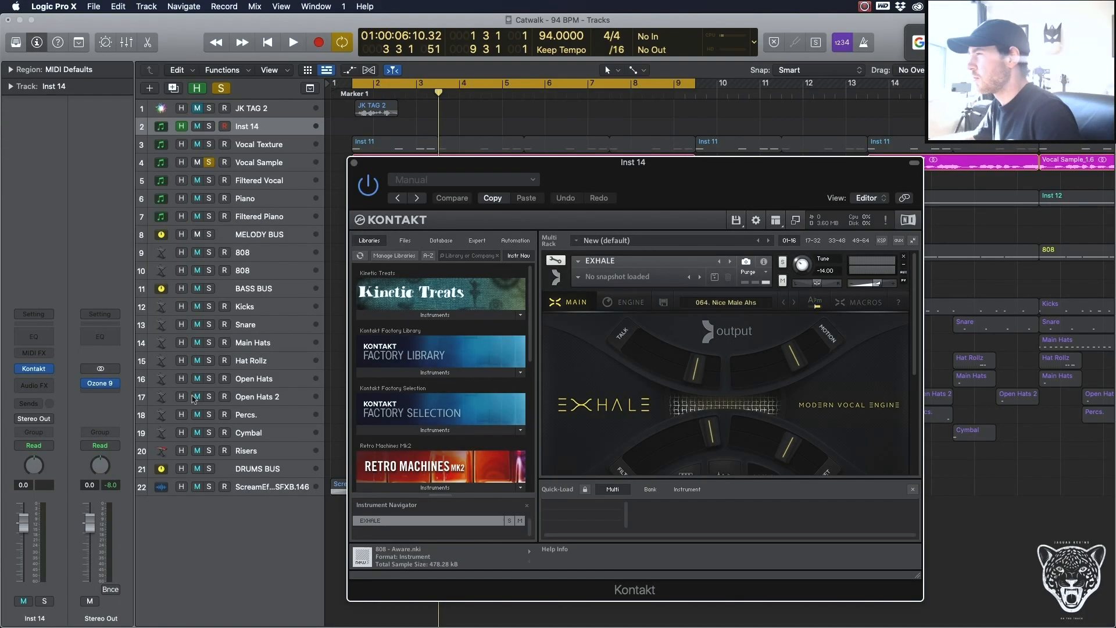
scroll(714, 364, "down", 2)
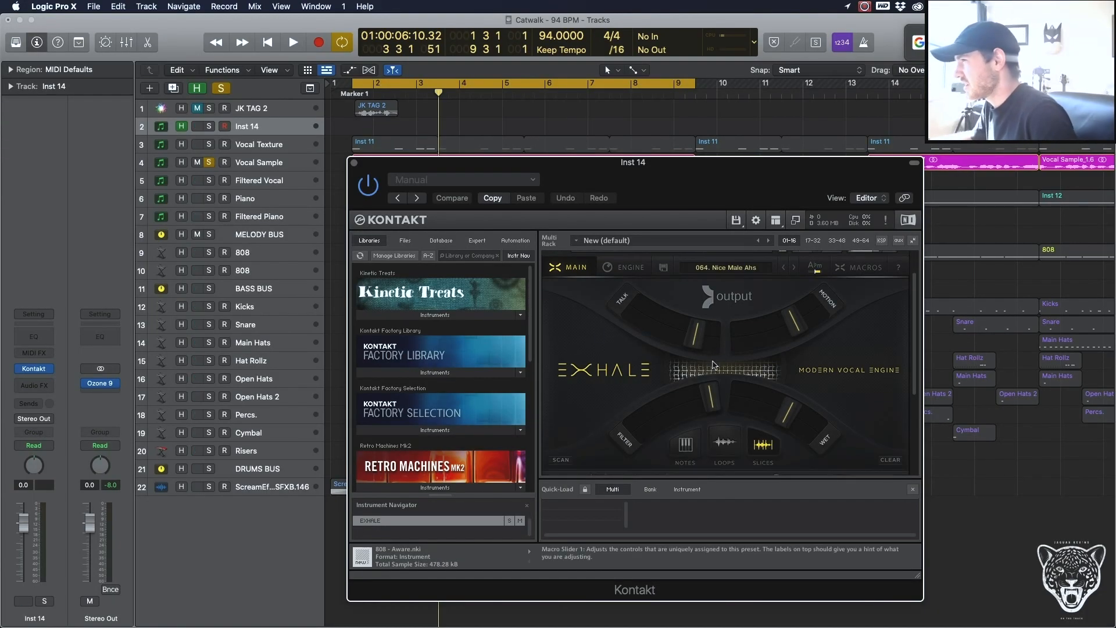
scroll(715, 365, "up", 1)
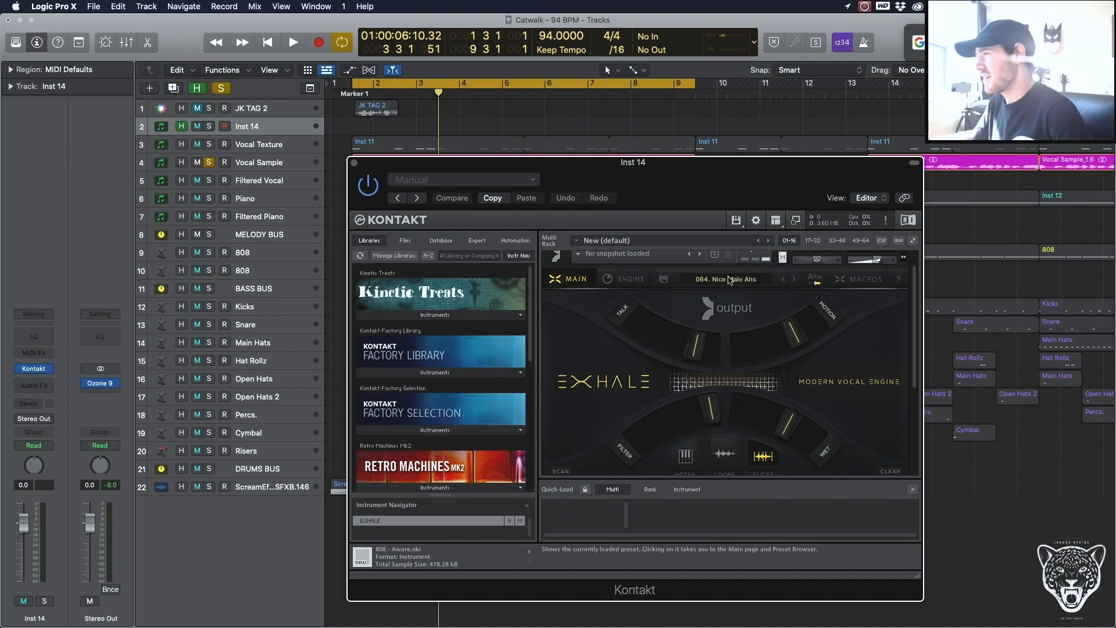
scroll(744, 296, "up", 1)
scroll(812, 298, "up", 1)
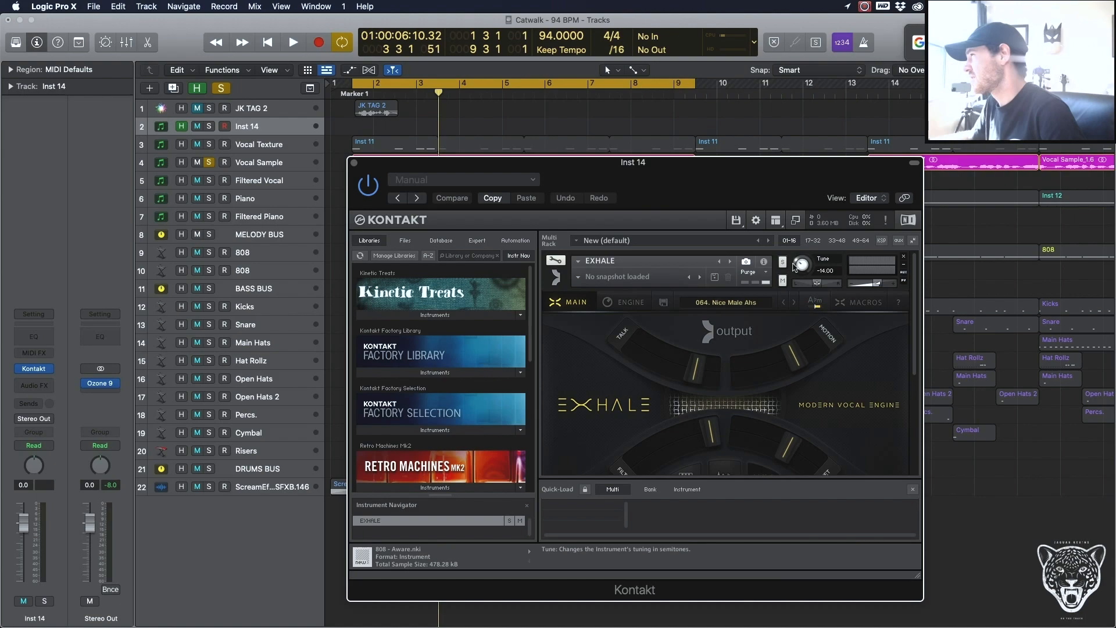
scroll(814, 326, "down", 8)
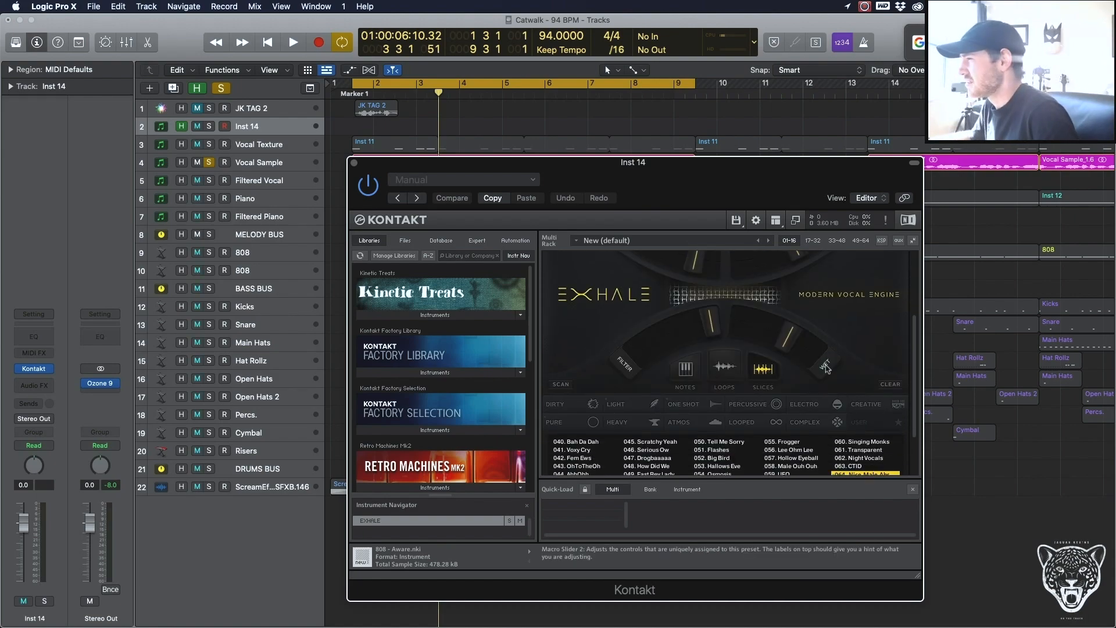
scroll(843, 396, "down", 1)
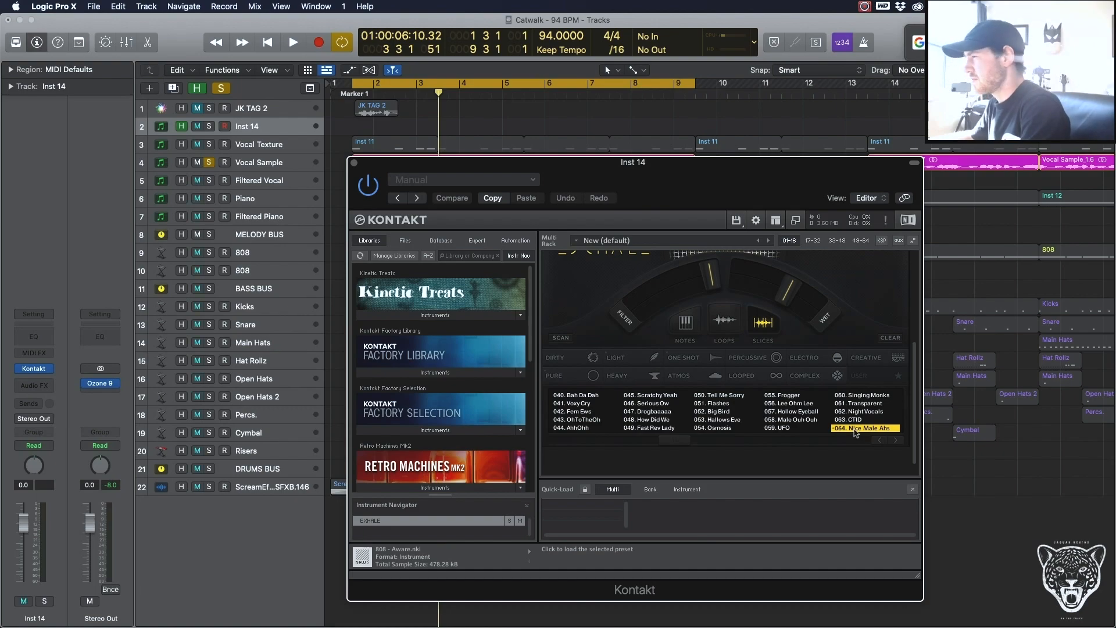
scroll(814, 361, "up", 8)
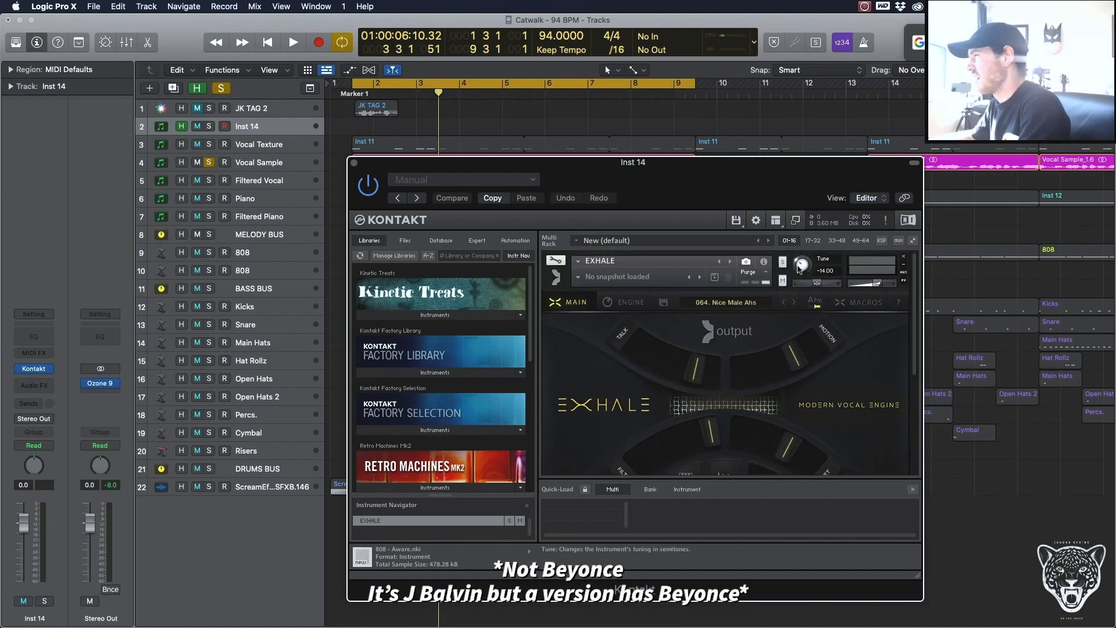
Step: Try Exhale on Inst 14 with its tune reset to 0.00, and close the Kontakt window
left_click_drag(800, 267, 799, 264)
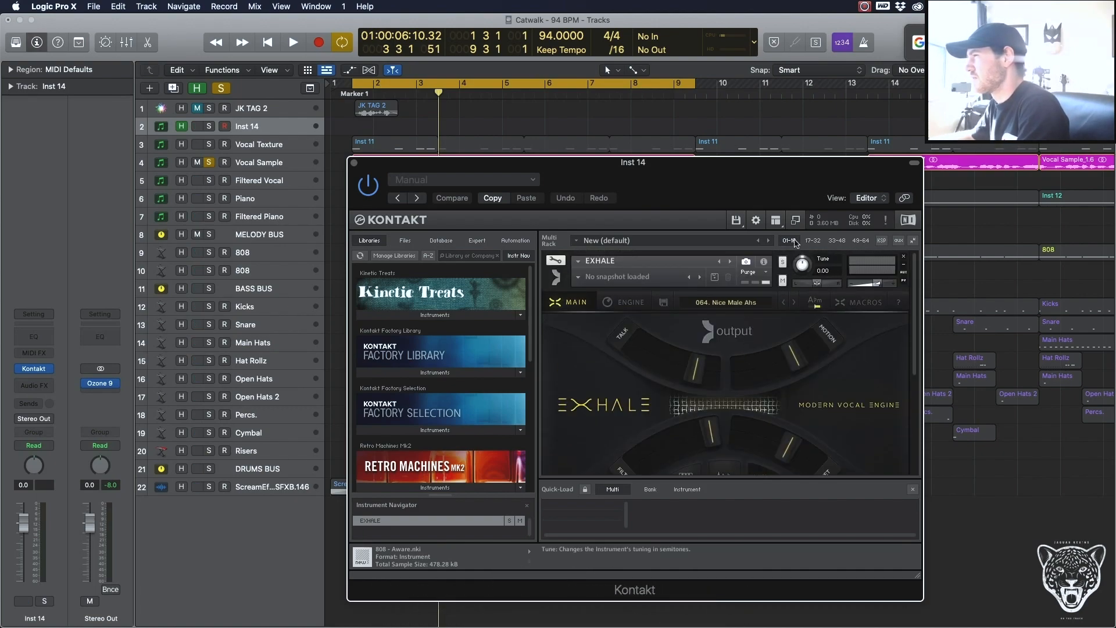
left_click(249, 129)
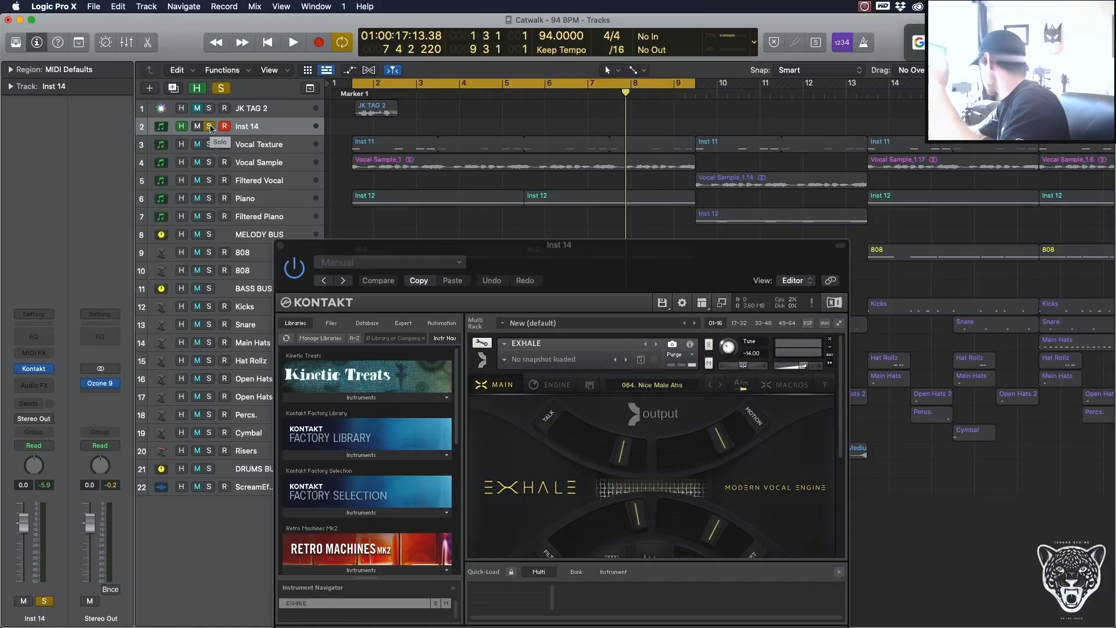
left_click(280, 246)
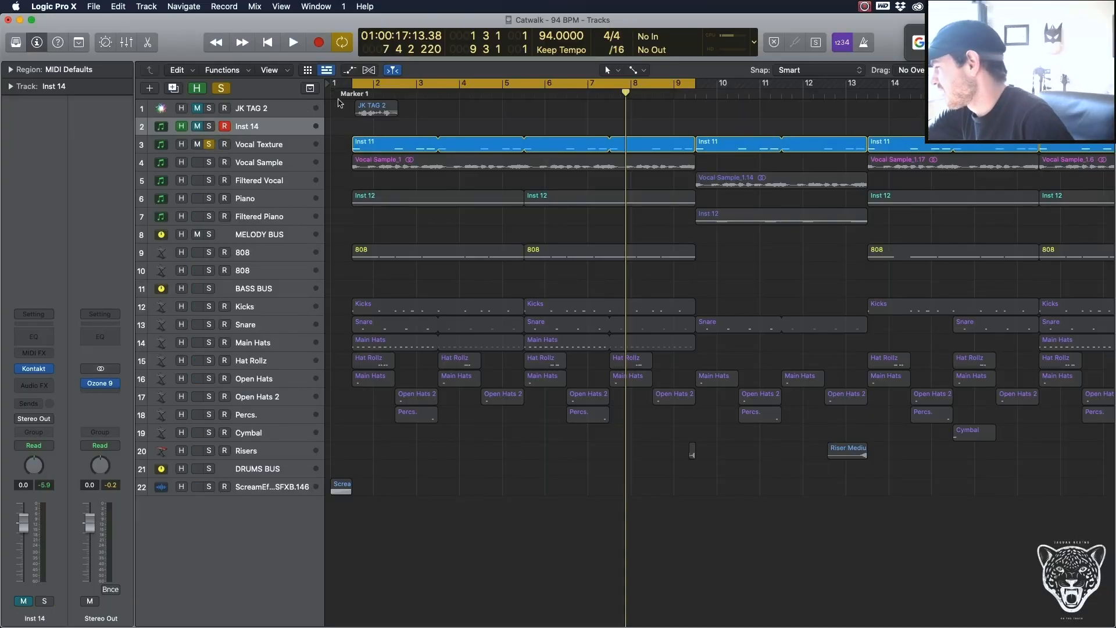
Step: Play the soloed Vocal Texture track from the beginning of the loop and stop playback
key("Return")
key("space")
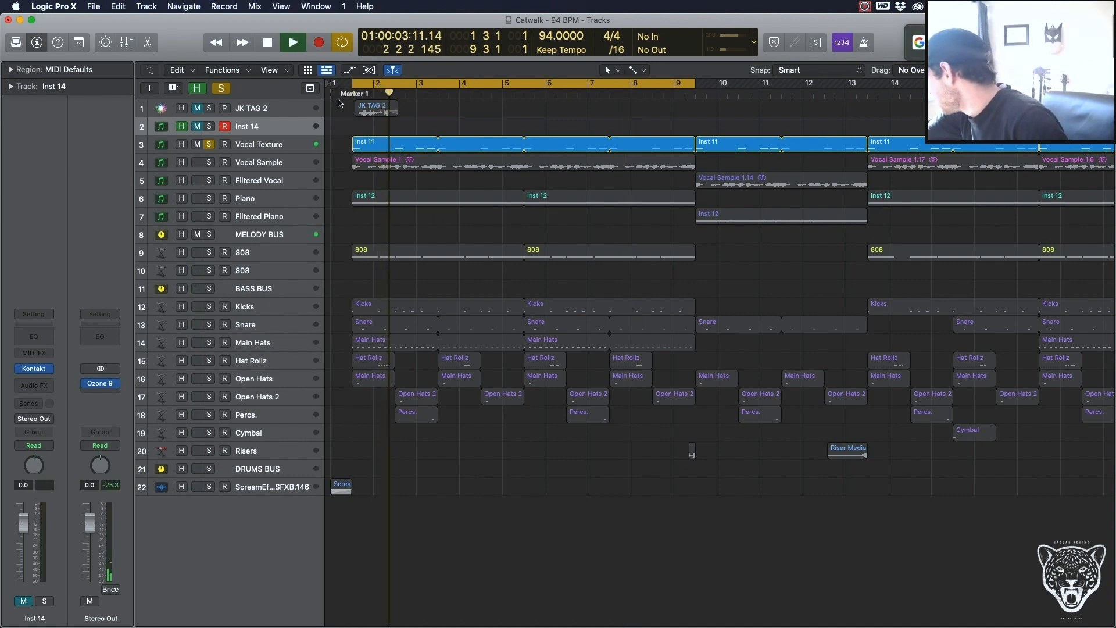
key("space")
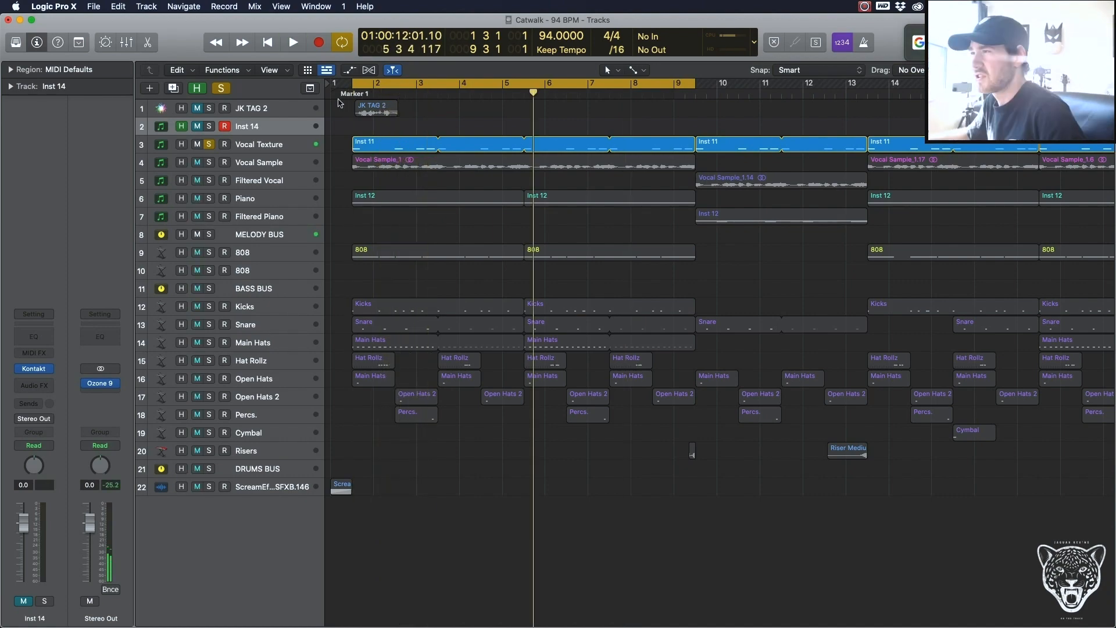
Step: Leave only the Piano track soloed, without Vocal Texture and Vocal Sample, and listen to it
left_click(210, 198)
left_click(210, 165)
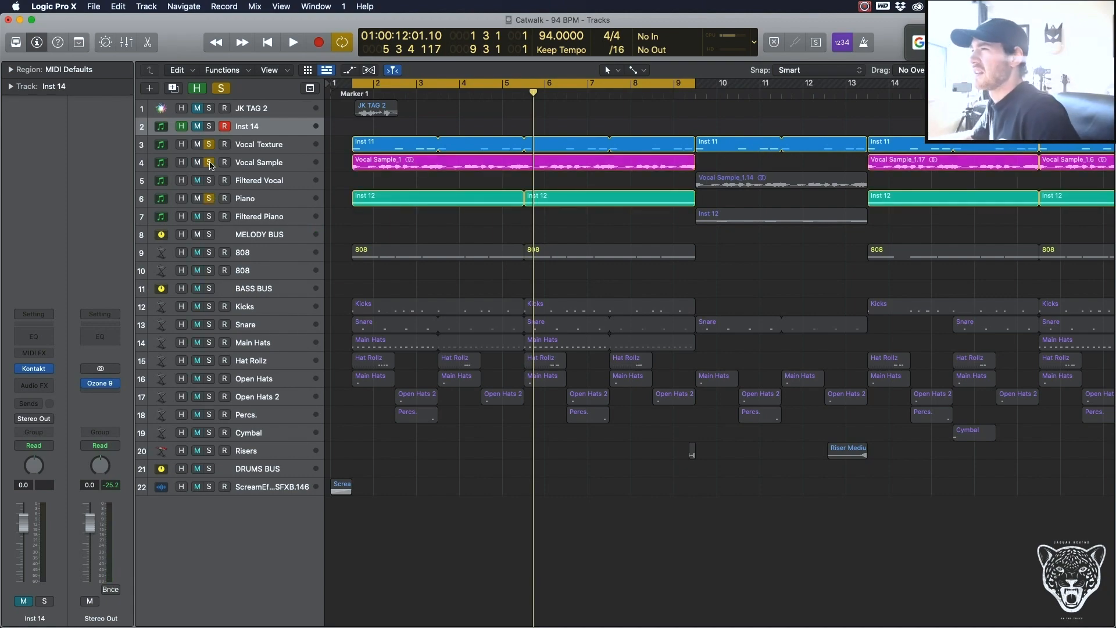
left_click_drag(208, 148, 207, 163)
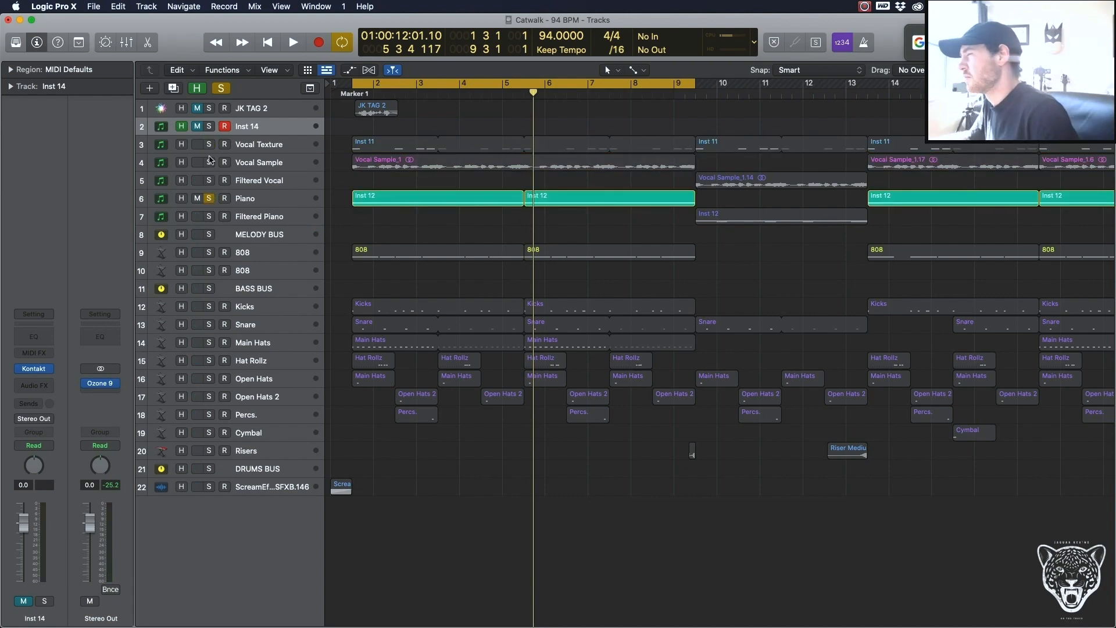
key("space")
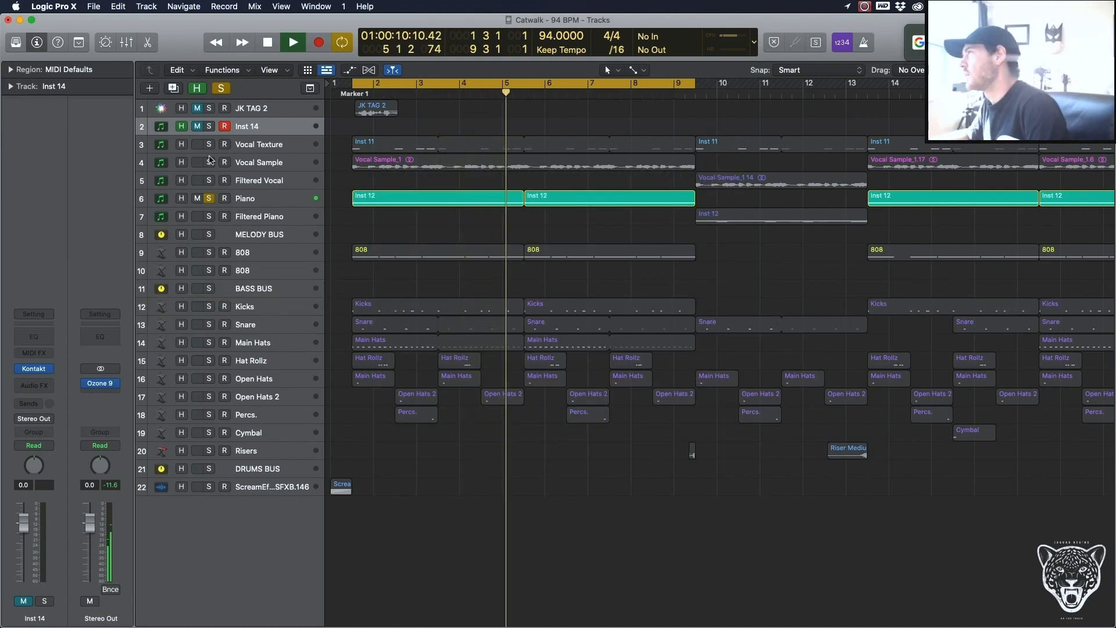
key("space")
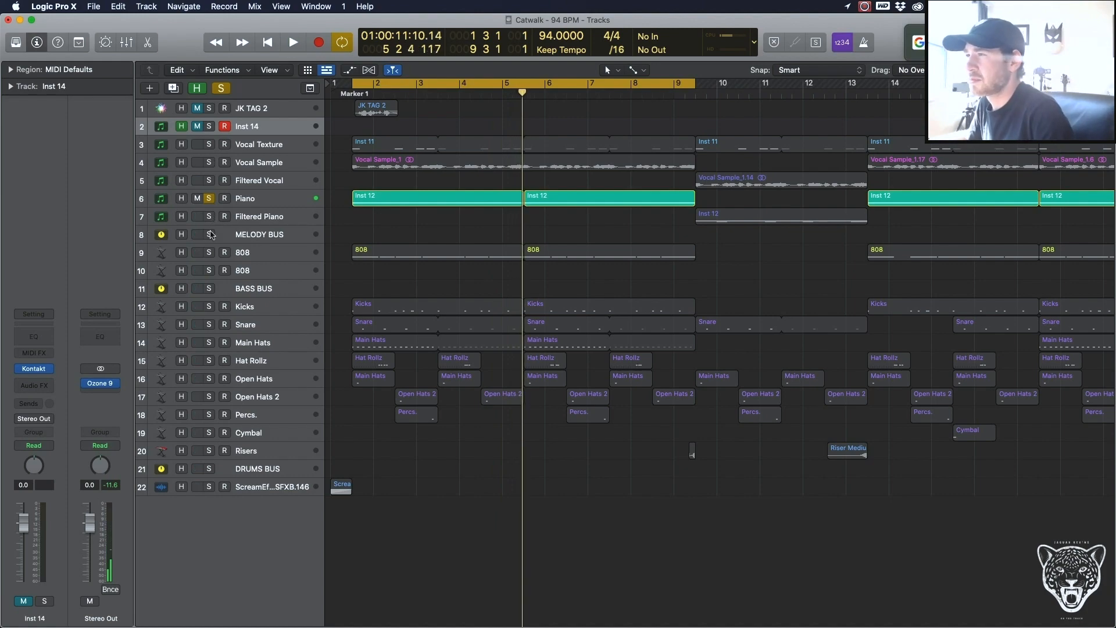
Step: Solo the MELODY BUS together with the Piano track and play the combined melody
left_click(210, 234)
left_click(210, 200)
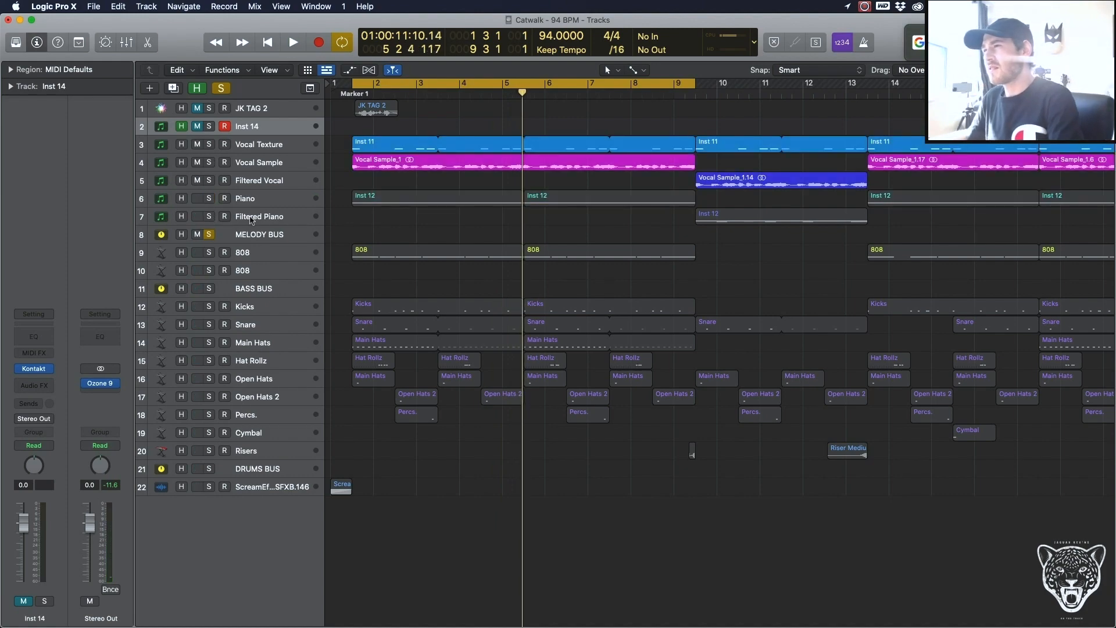
left_click(209, 198)
key("space")
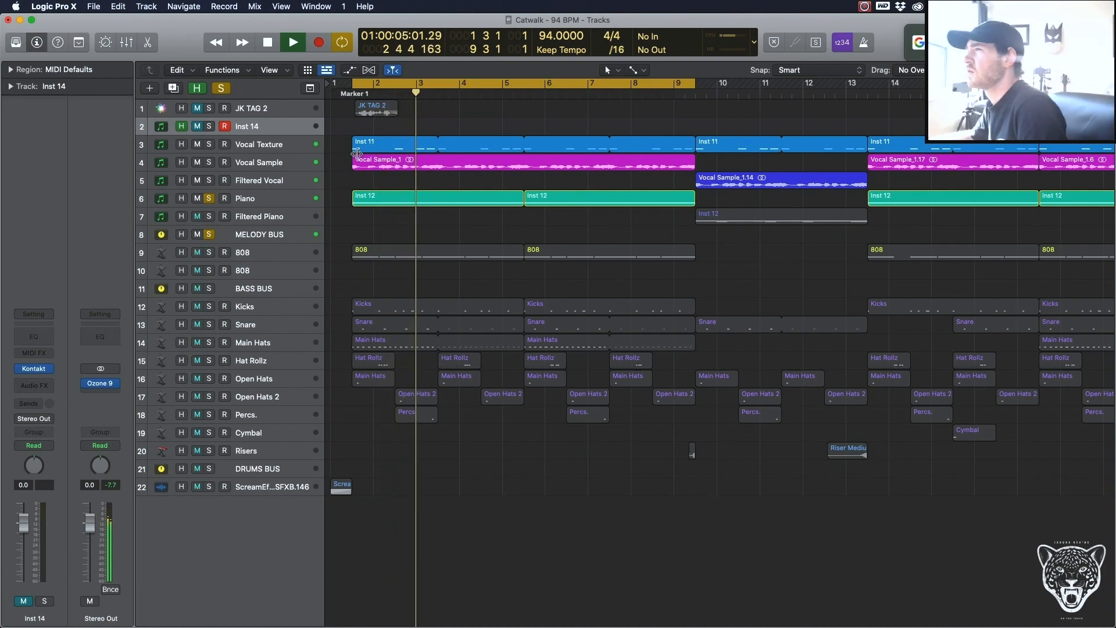
Step: Hide the flagged Inst 14 track, and review the soloed 808 regions' notes in the Piano Roll before removing the 808 solo
key("h")
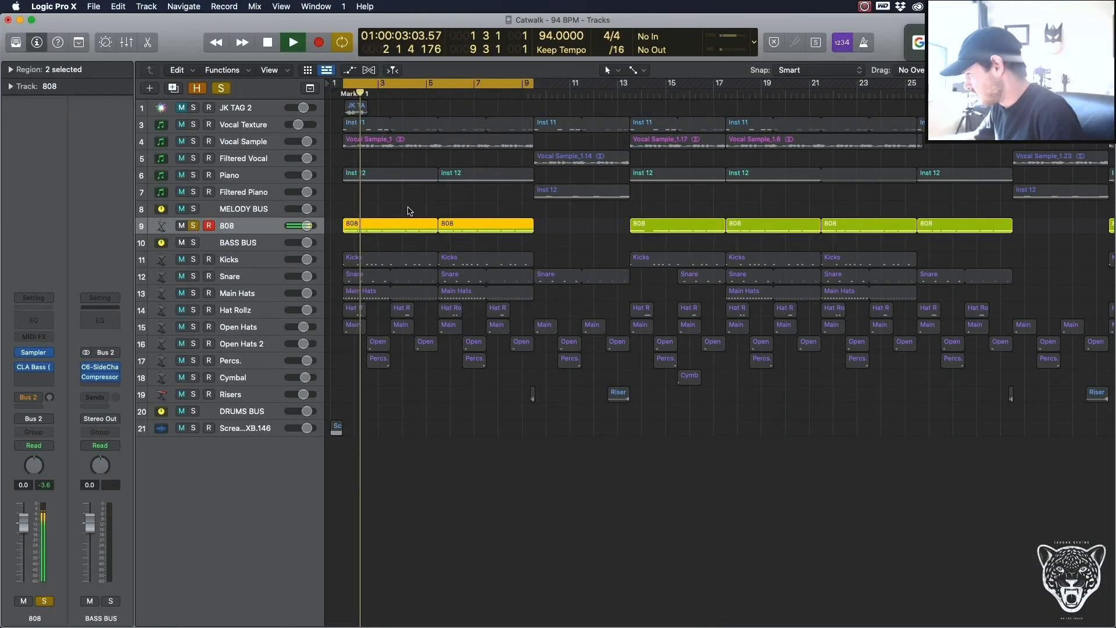
double_click(404, 228)
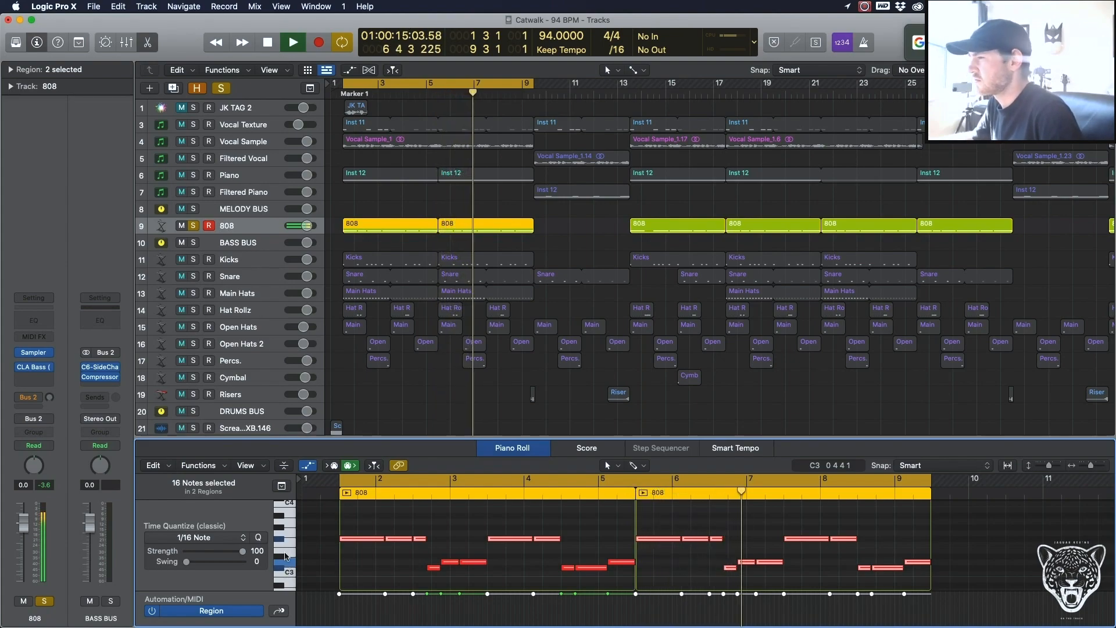
key("space")
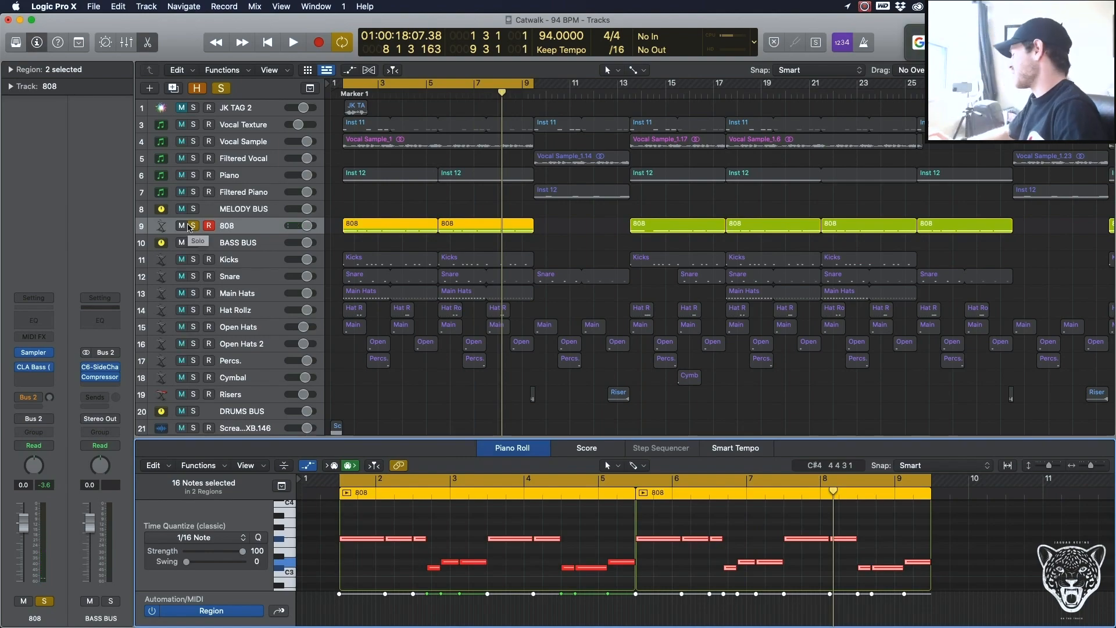
left_click(193, 226)
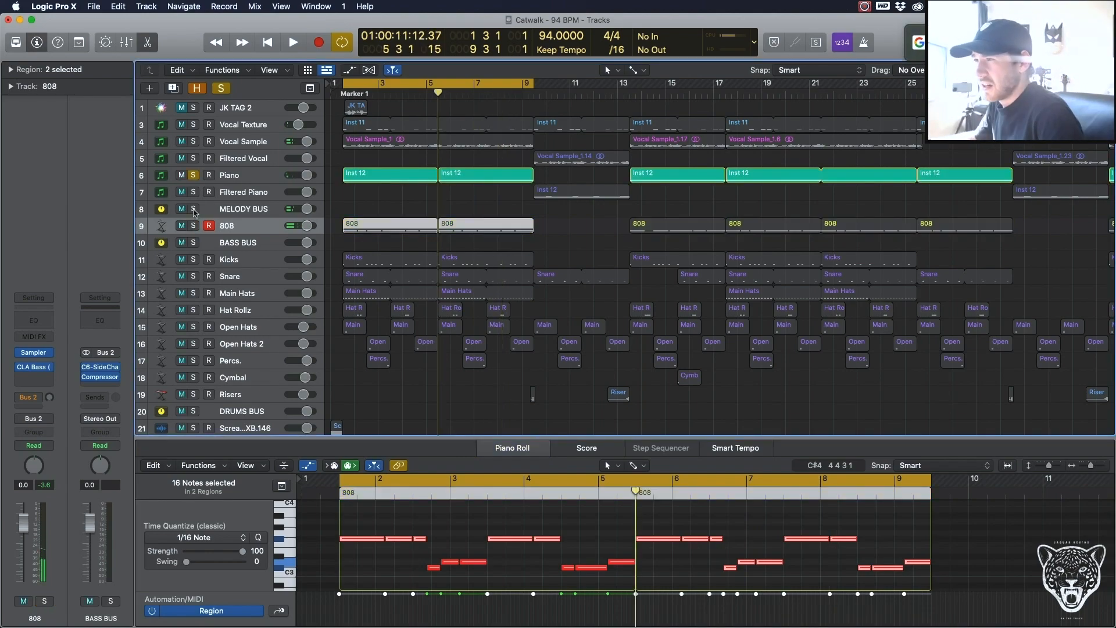
Step: Solo the Kicks and Snare tracks in place of the DRUMS BUS while the loop plays
scroll(505, 281, "down", 2)
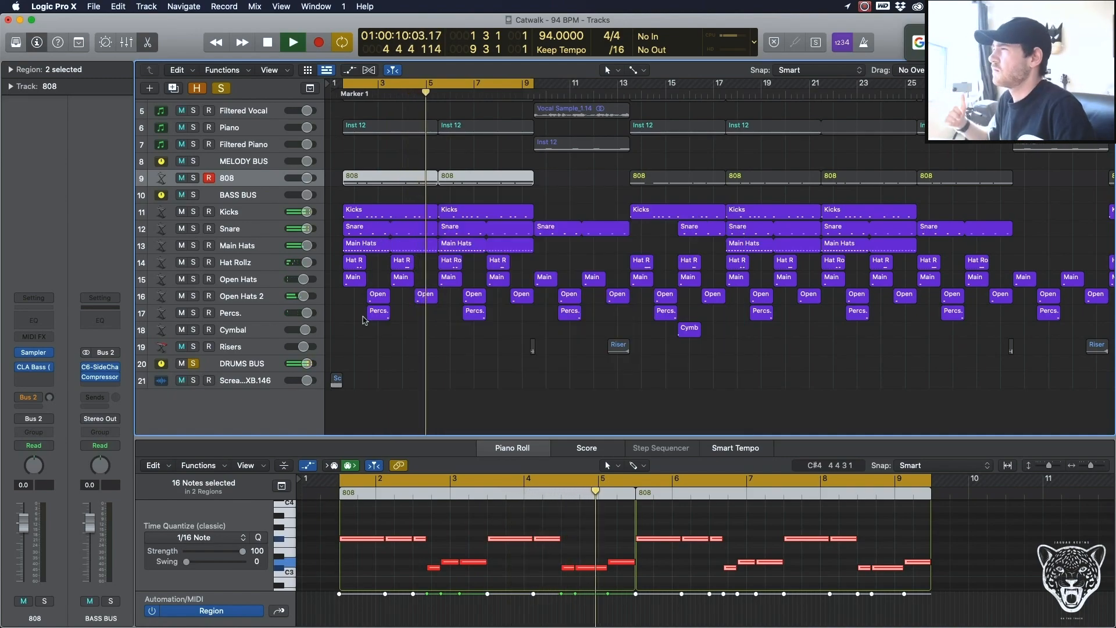
left_click_drag(194, 229, 195, 215)
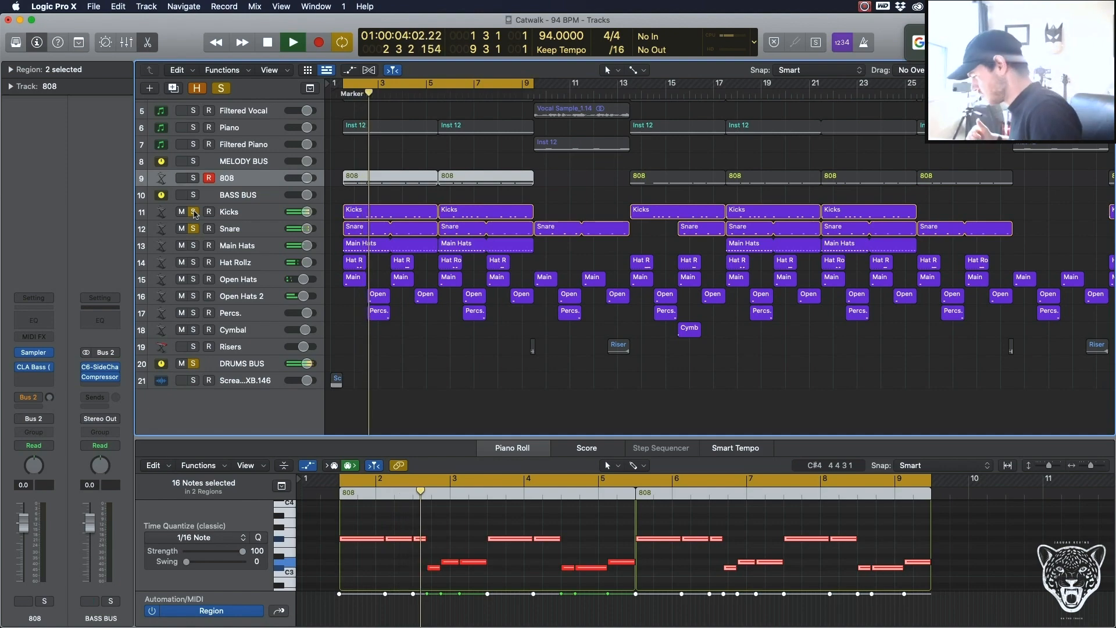
left_click(194, 365)
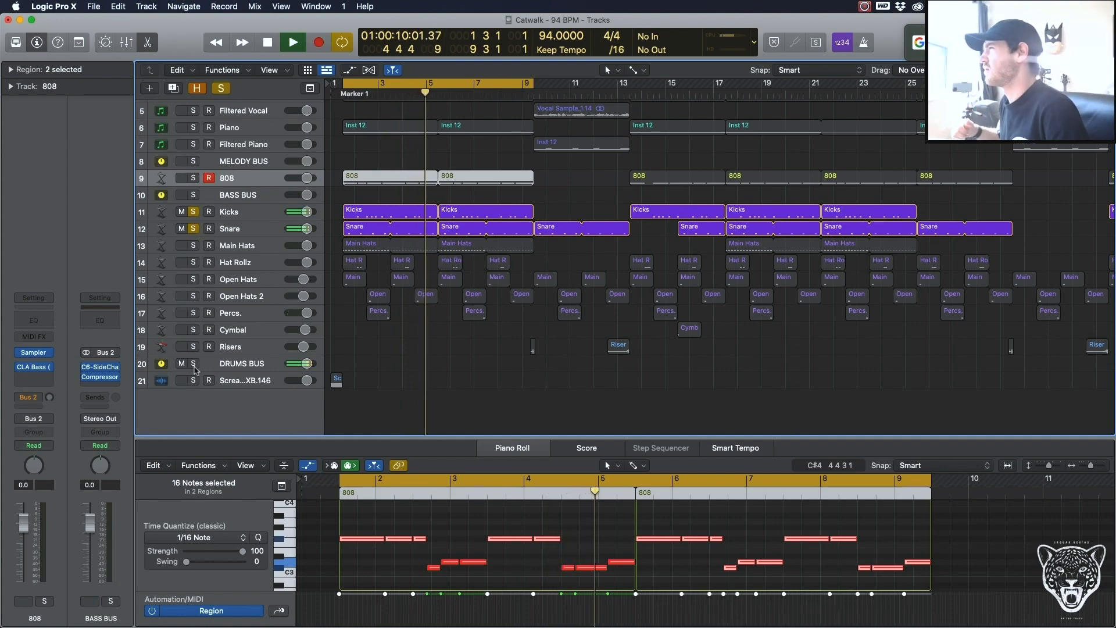
Step: Add the Main Hats track to the soloed Kicks and Snare, and play the three together
key("space")
left_click(194, 244)
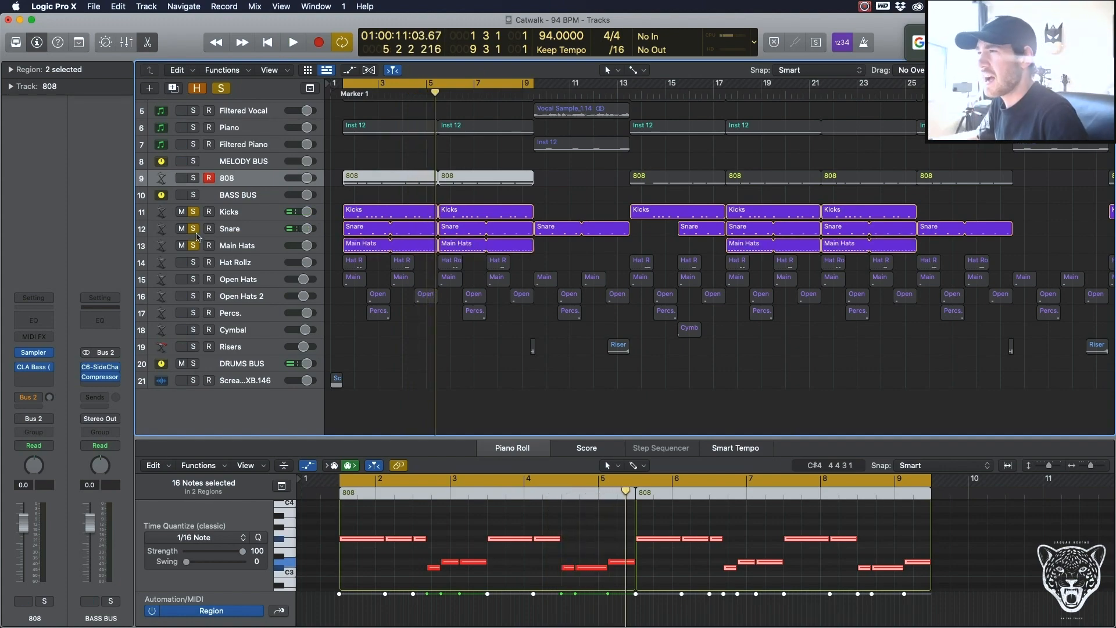
key("space")
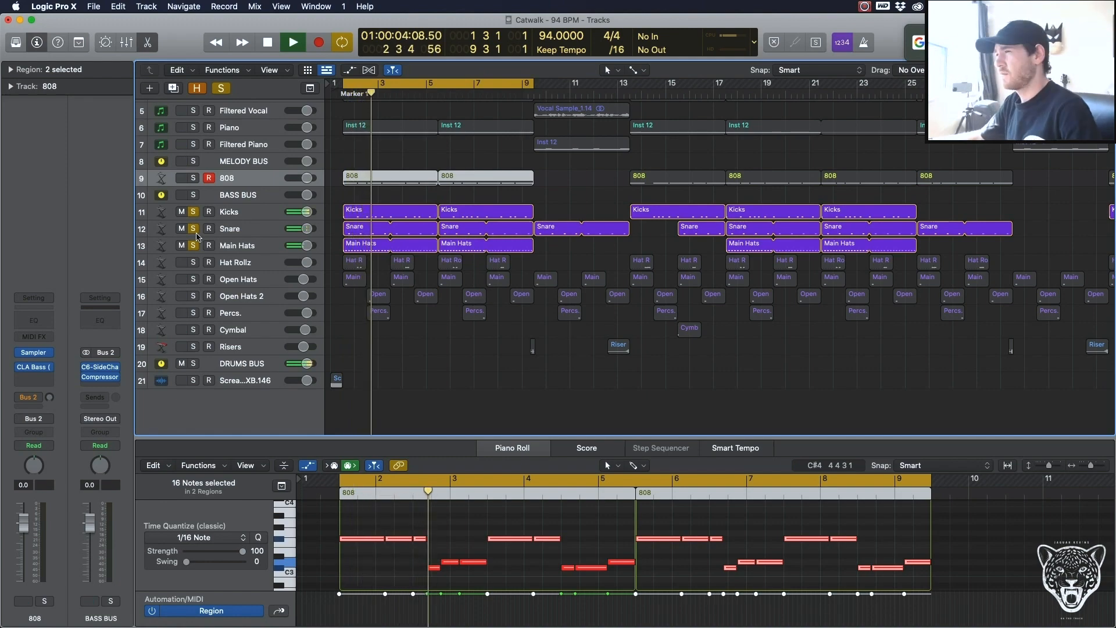
key("space")
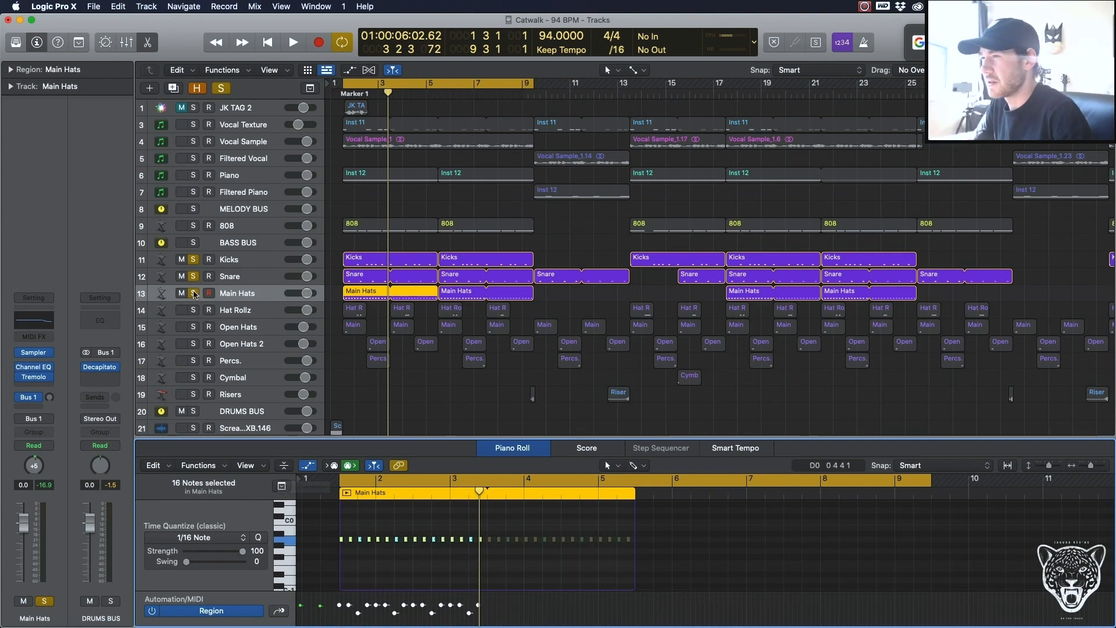
Step: View the Tremolo effect settings on the Main Hats track and close the plug-in window
left_click(37, 378)
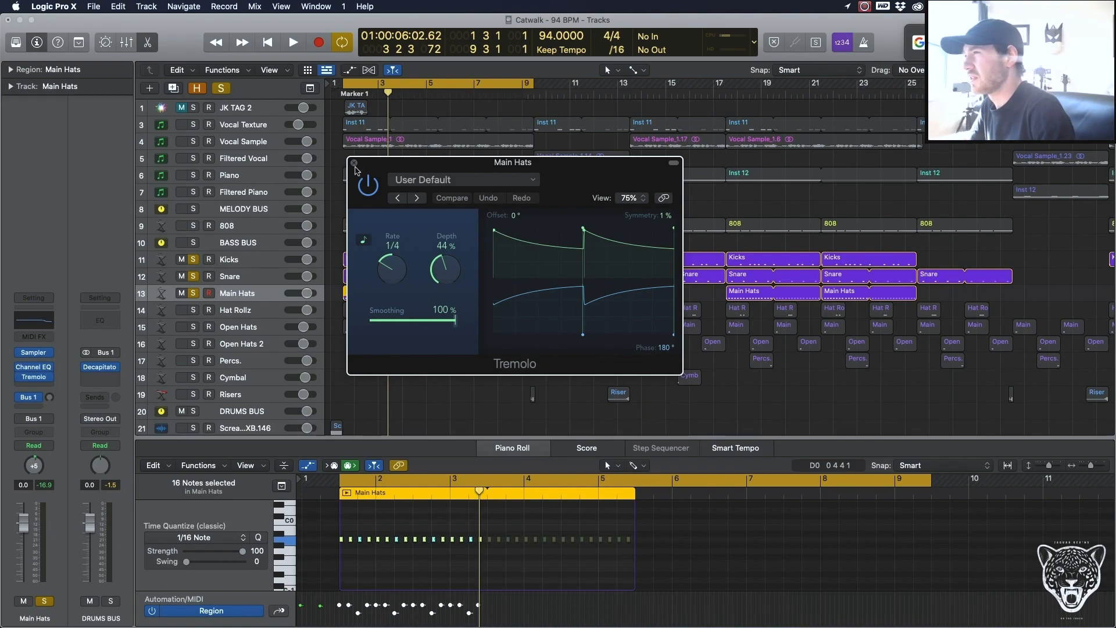
left_click(354, 164)
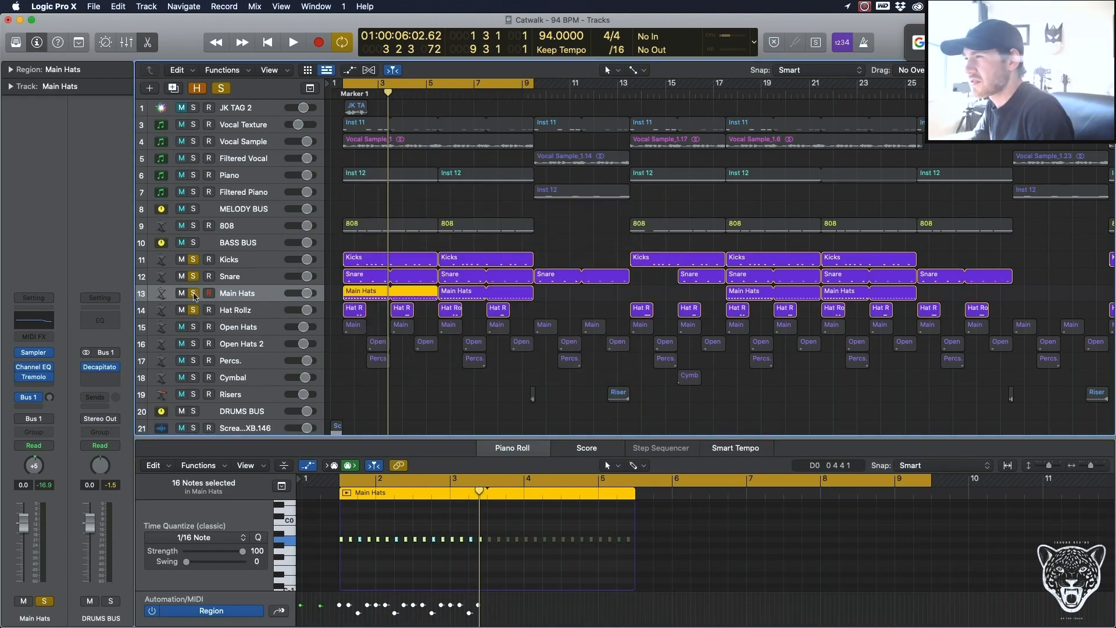
Step: Solo only the Hat Rollz track and listen to it
left_click(194, 310, "alt")
key("space")
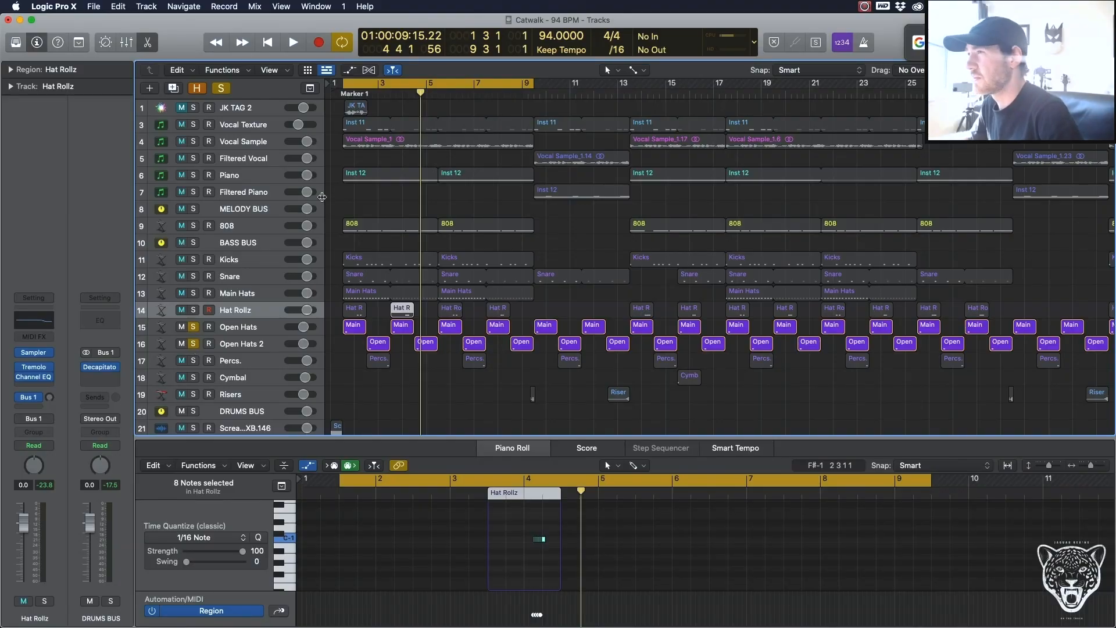
Step: Play the soloed Open Hats and Open Hats 2 tracks, and remove the solo from Open Hats 2
key("space")
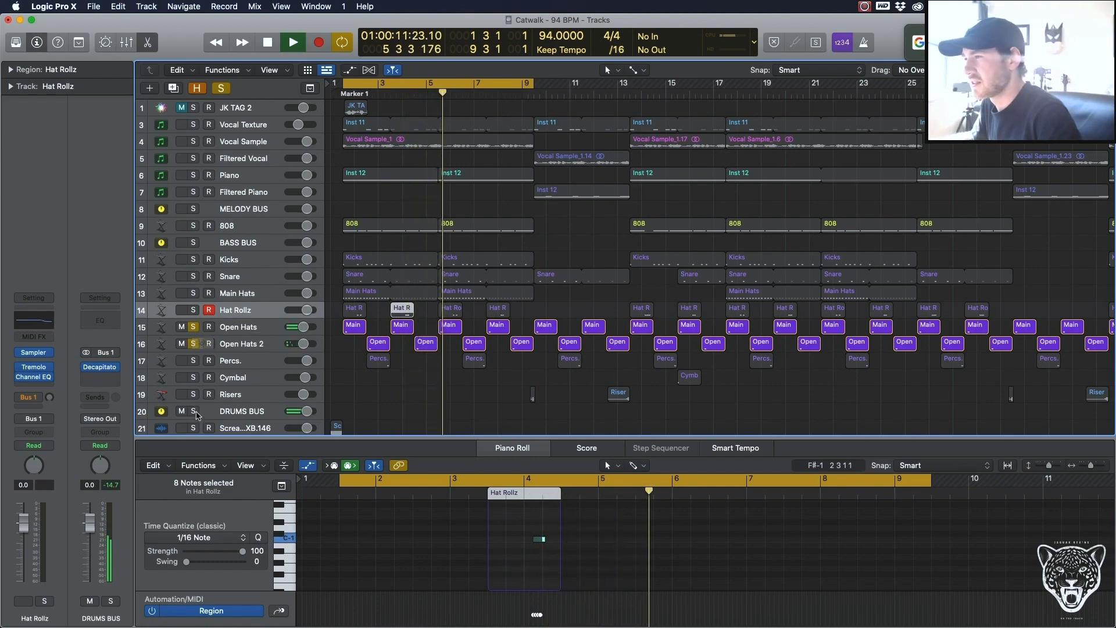
left_click(193, 344)
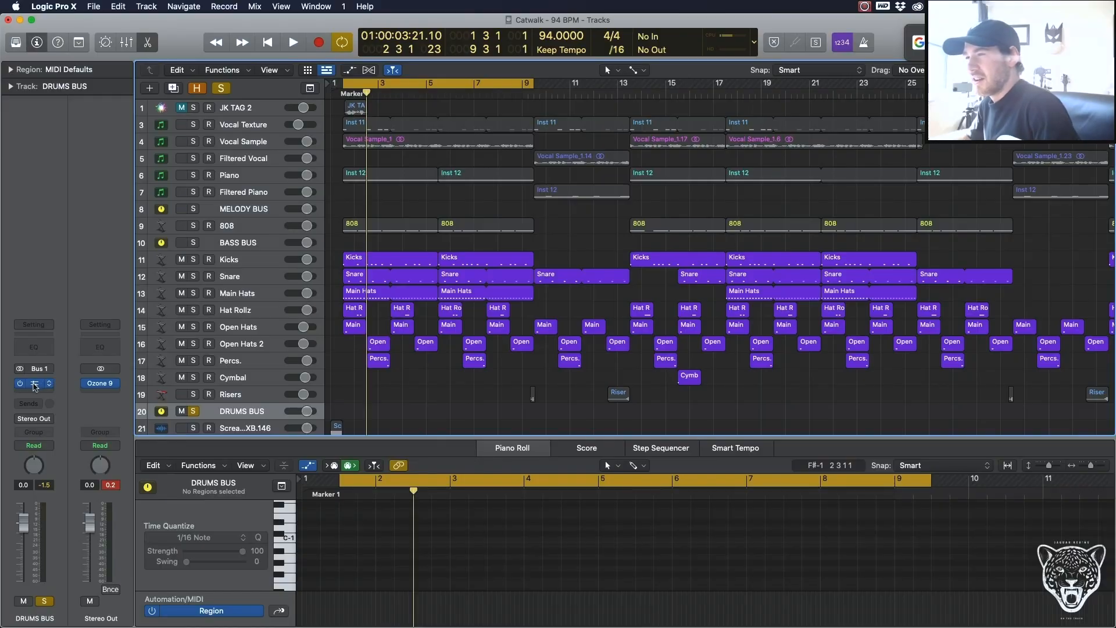
Step: Open the Decapitator effect on DRUMS BUS and compare the soloed drums with the effect off and on
left_click(34, 385)
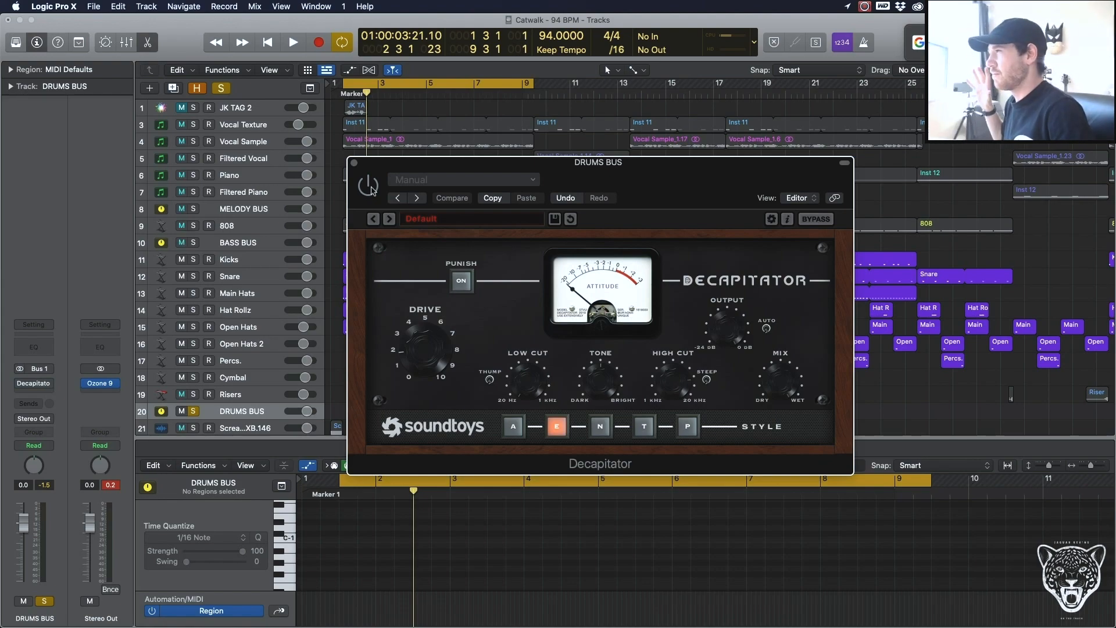
key("space")
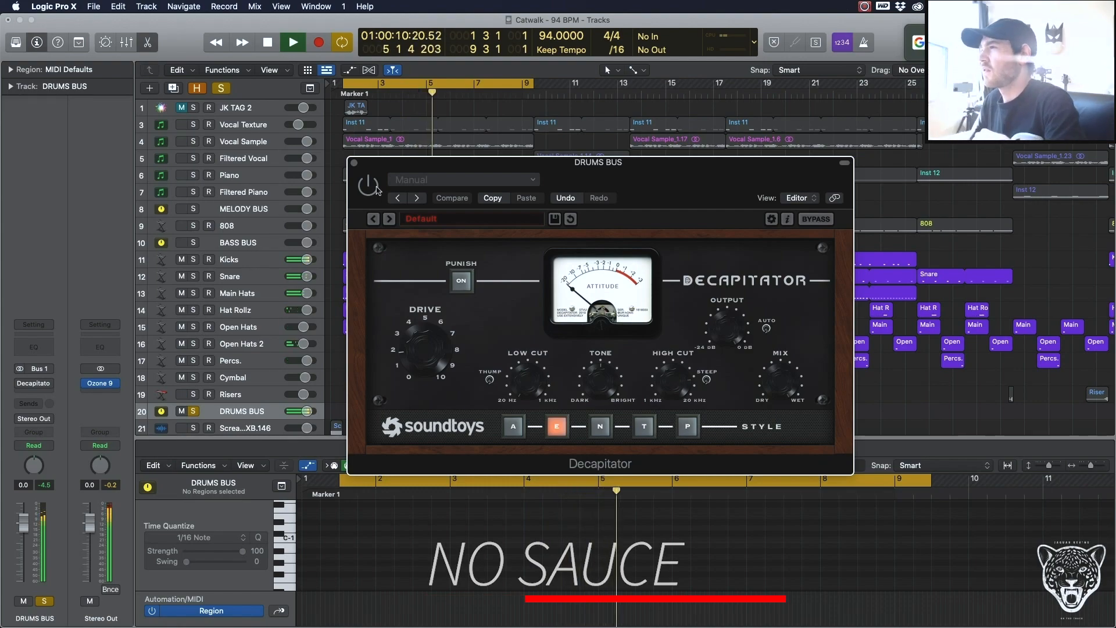
left_click(375, 189)
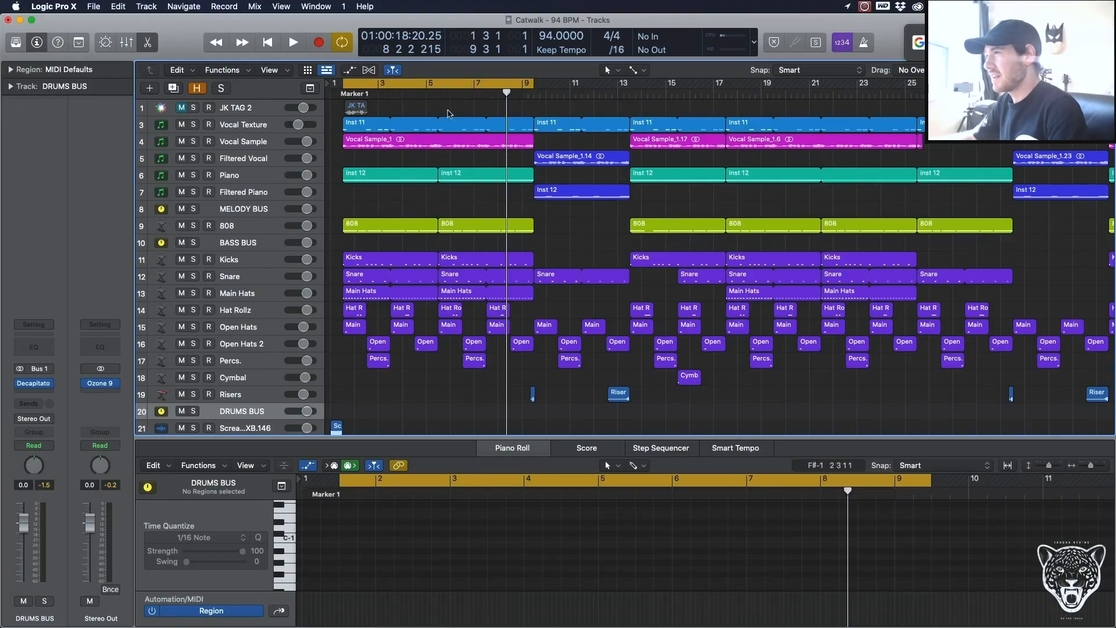
Step: Turn off cycle mode, place the playhead at bar 5 and play the full beat
left_click(438, 93)
key("c")
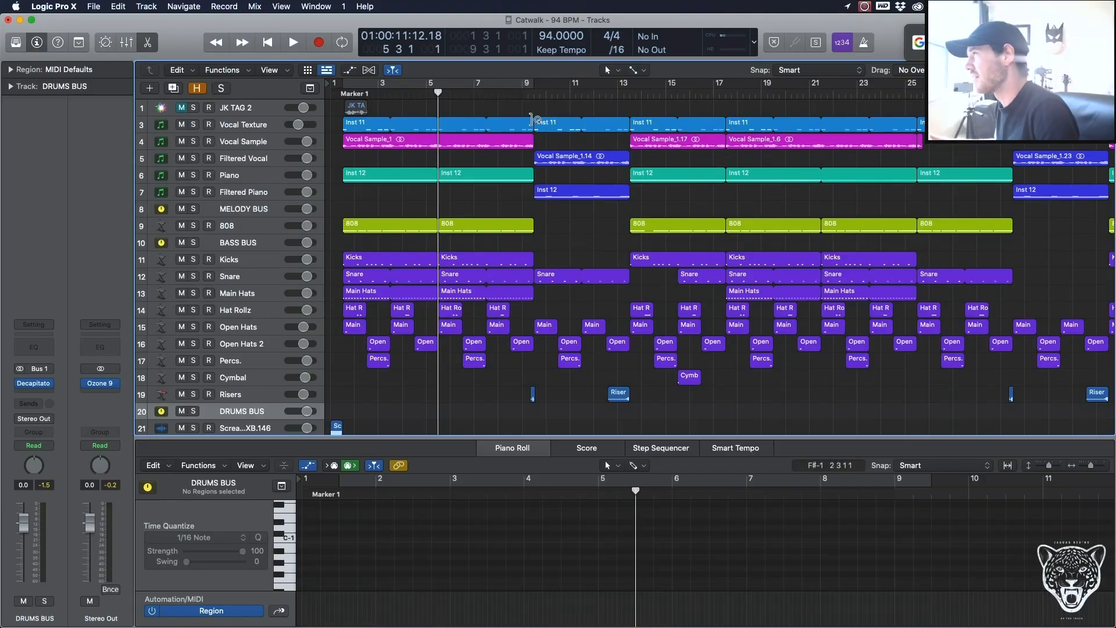
key("space")
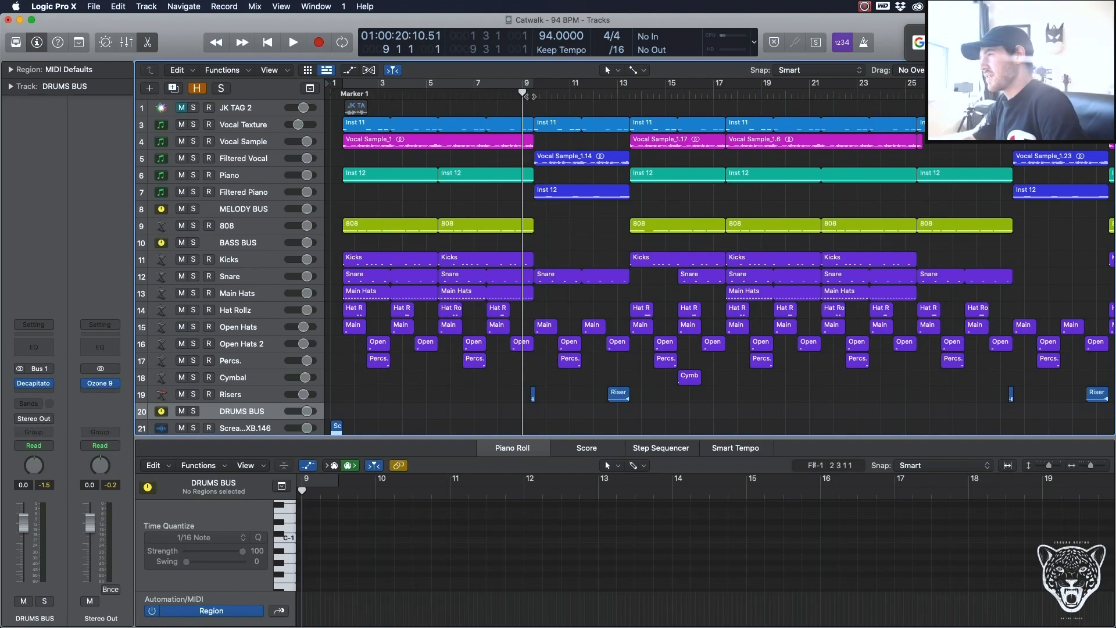
Step: Select the Risers track and play the transition from bar 9 with all tracks audible
key("super+Right")
key("super+Right")
key("super+Right")
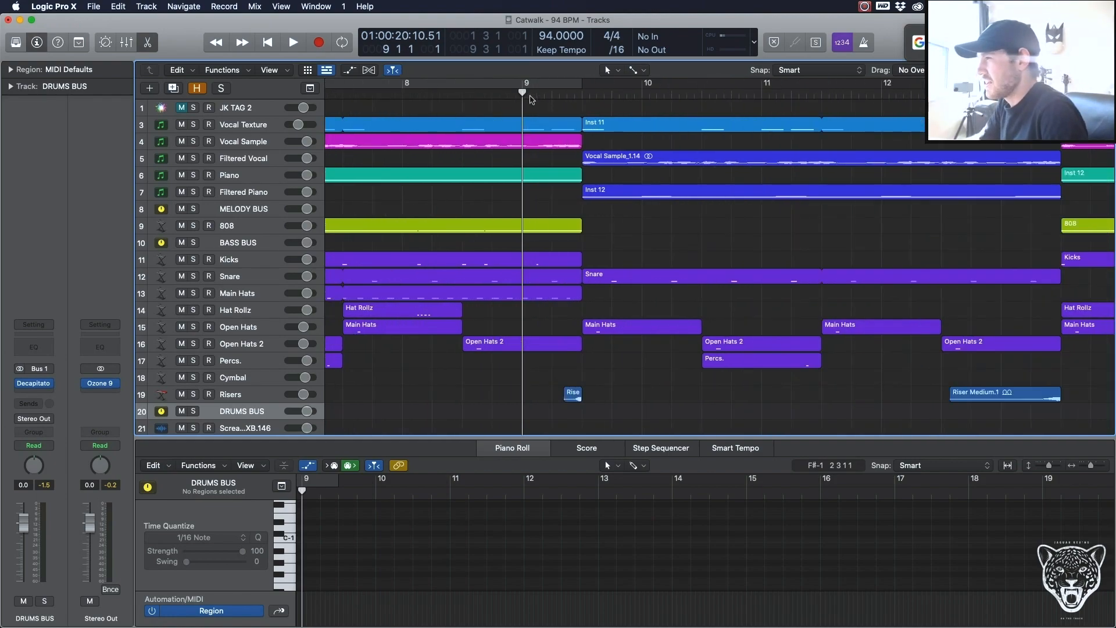
left_click(245, 399)
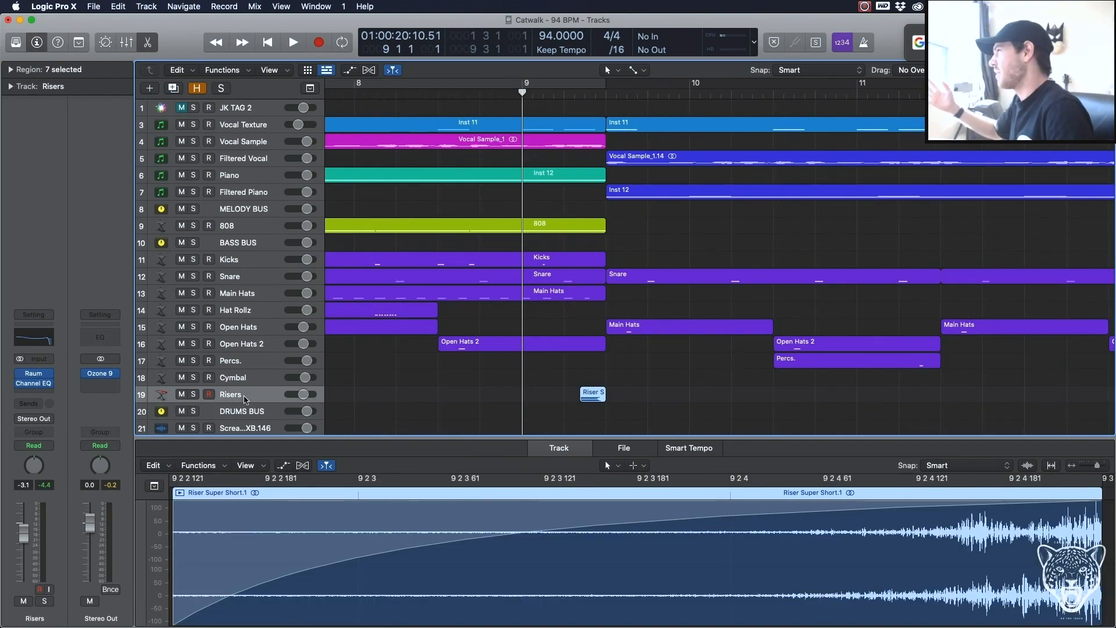
key("space")
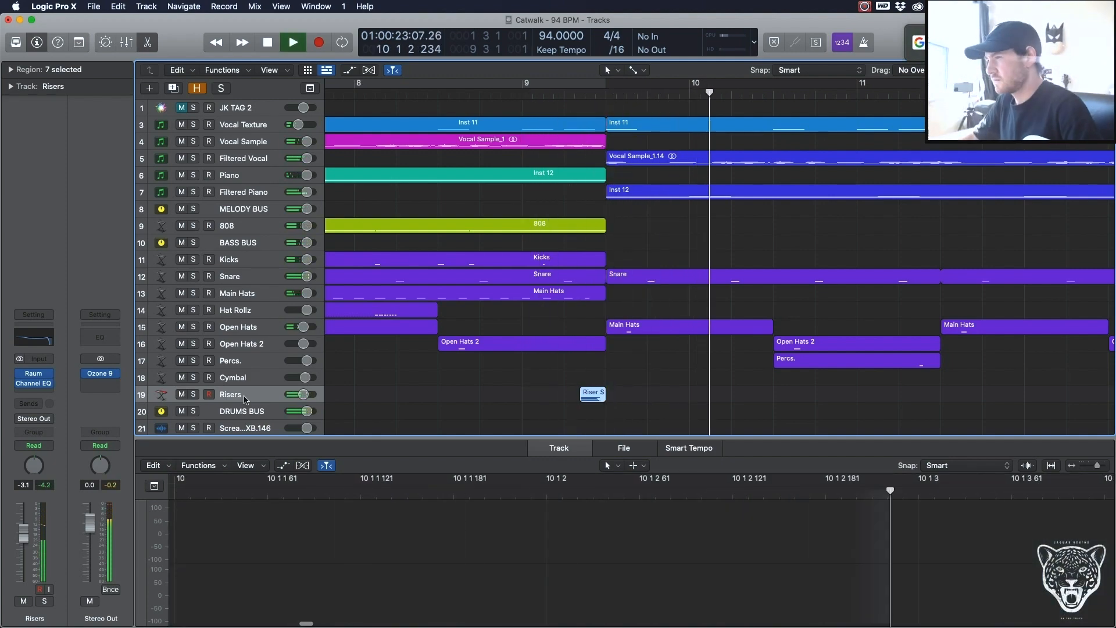
Step: Solo the Risers track, replay the short riser late in bar 9, and remove the solo
left_click(195, 396)
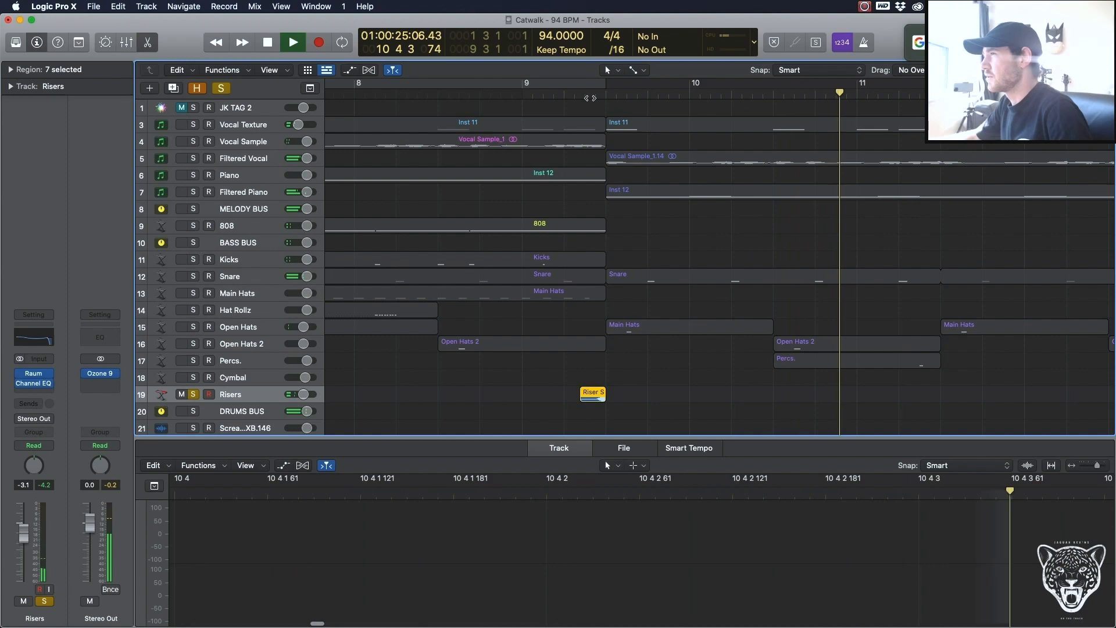
left_click(587, 96)
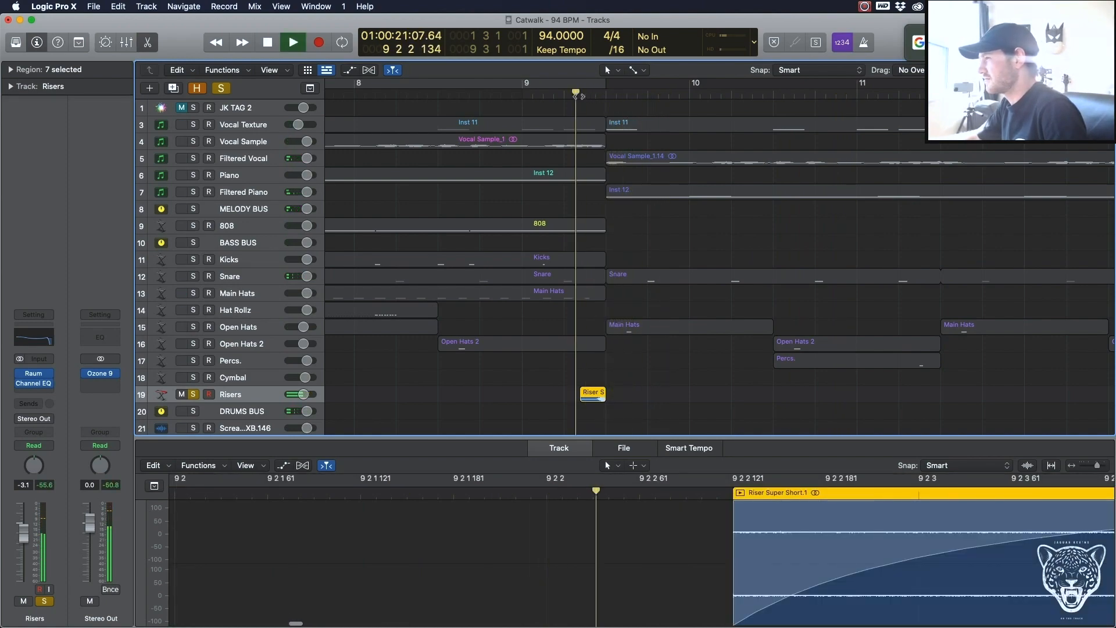
left_click(193, 394)
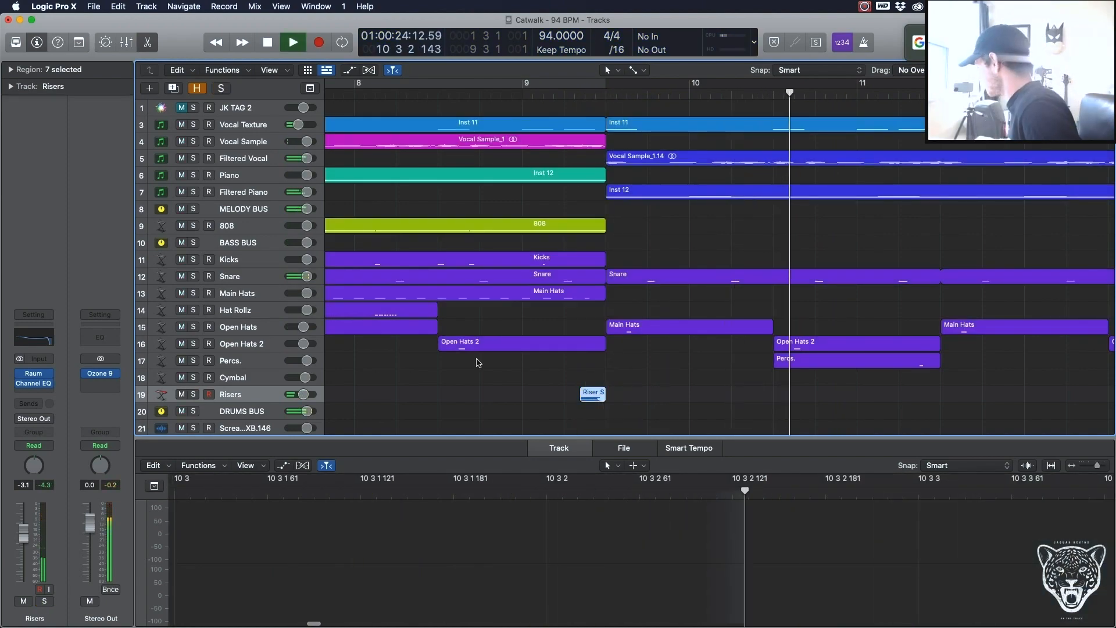
Step: View the Channel EQ settings on the Filtered Vocal track, close the plug-in window and solo the track
key("super+Left")
key("super+Up")
key("super+Left")
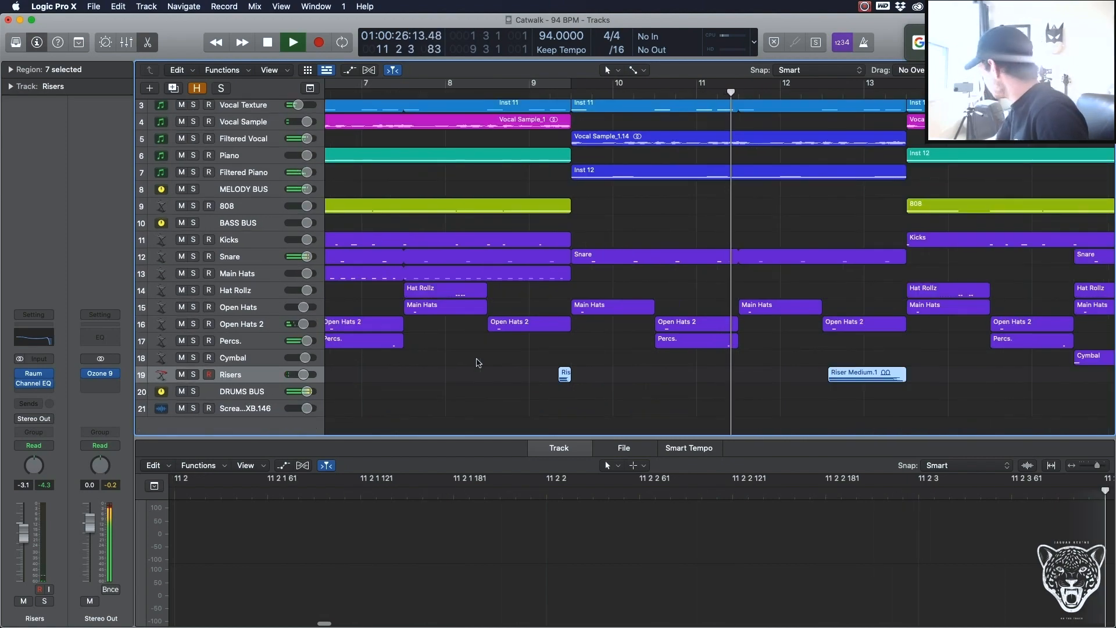
left_click(239, 139)
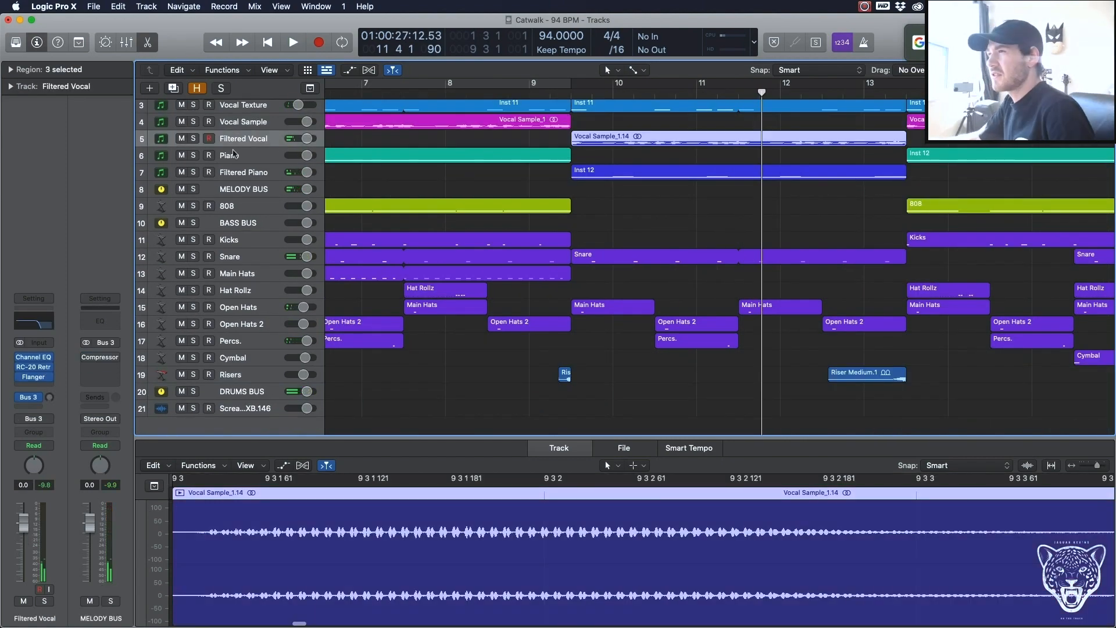
left_click(35, 358)
left_click(353, 163)
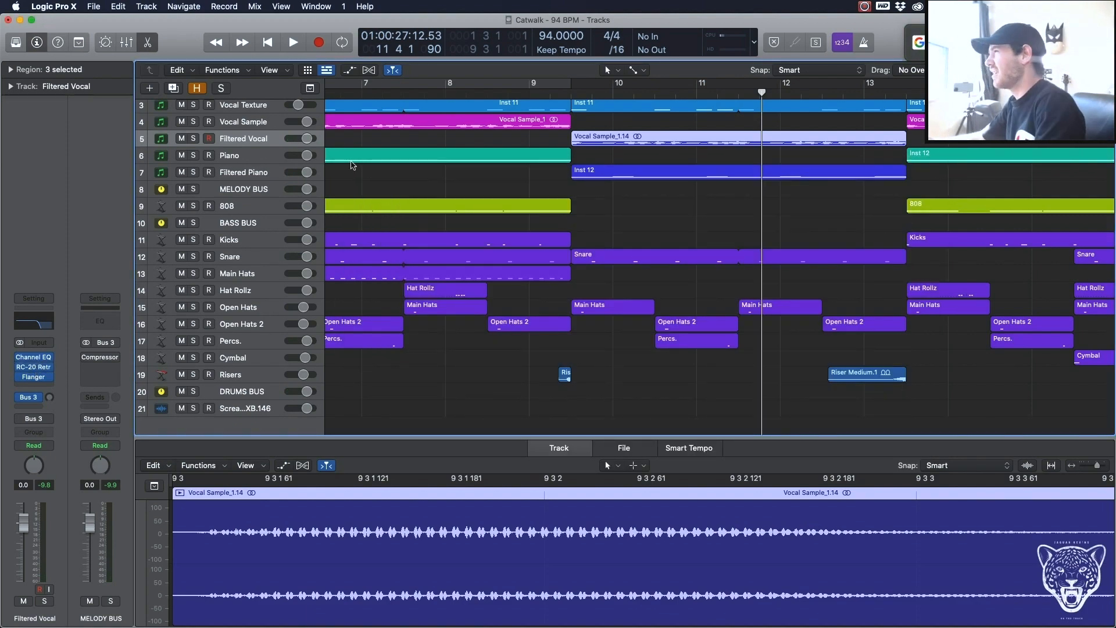
left_click(194, 139)
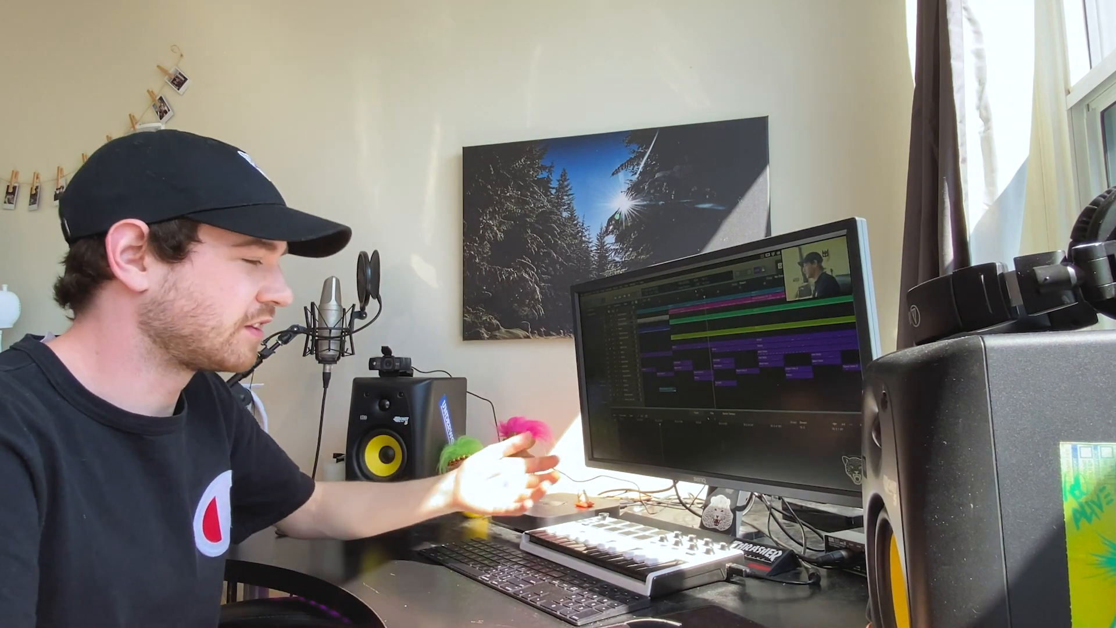
Step: Examine the overall arrangement of the beat's sections across all tracks and select the DRUMS BUS track
key("super+Left")
key("super+Left")
key("super+Left")
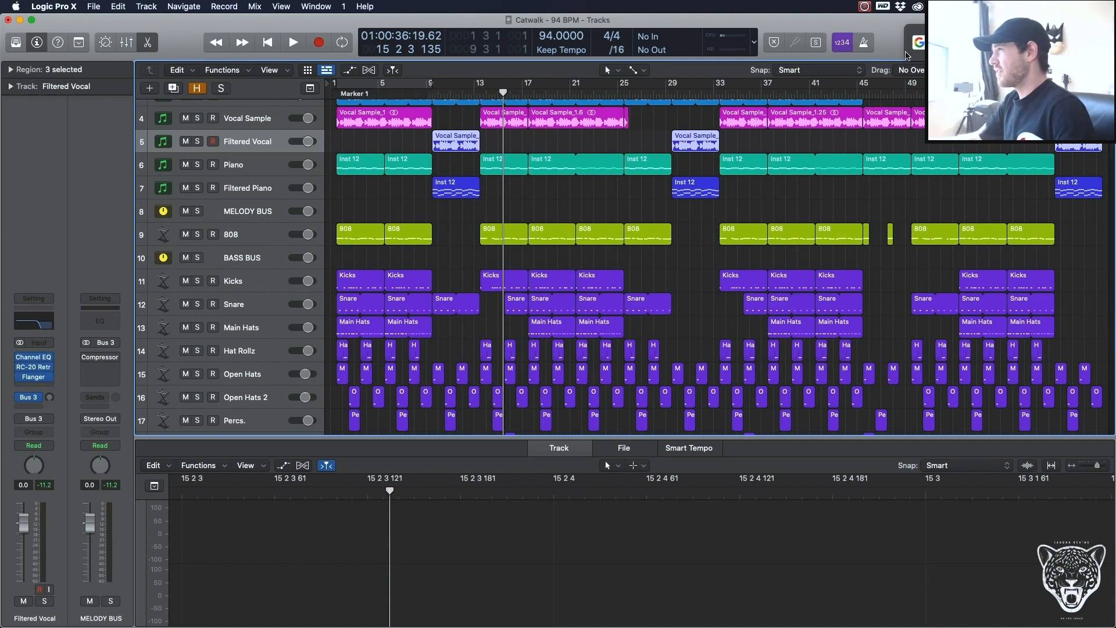
left_click(593, 115)
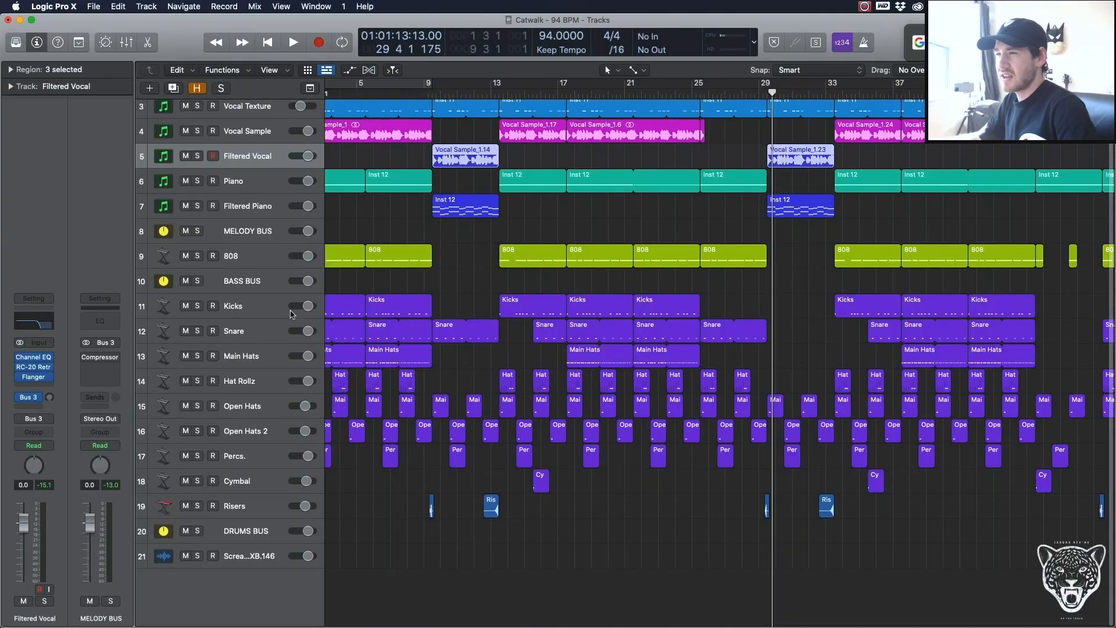
key("super+Right")
key("super+Right")
left_click(259, 535)
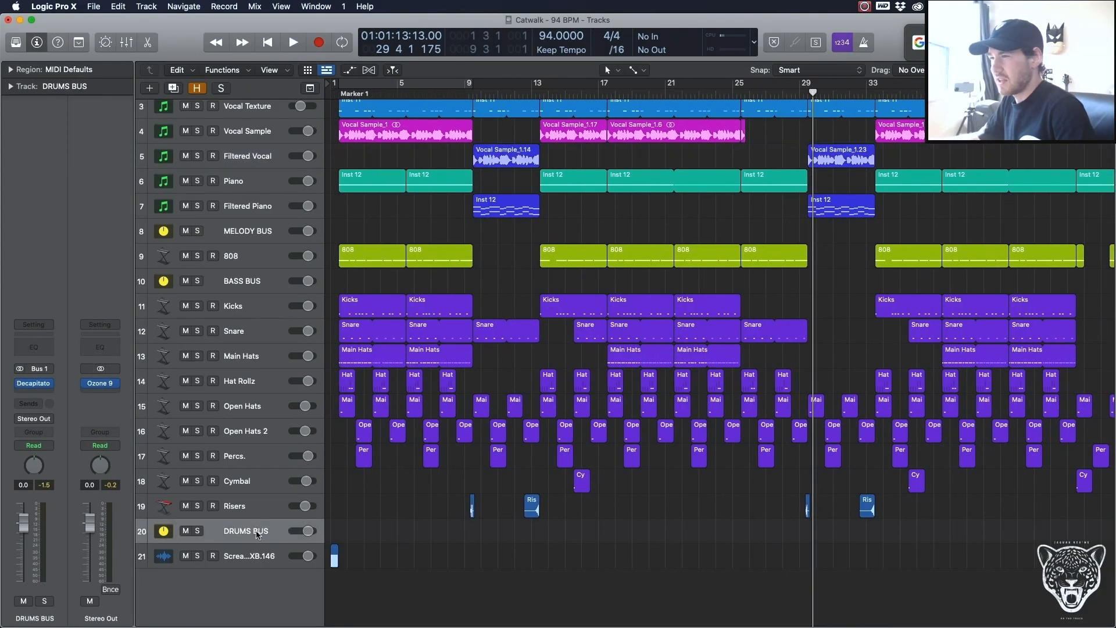